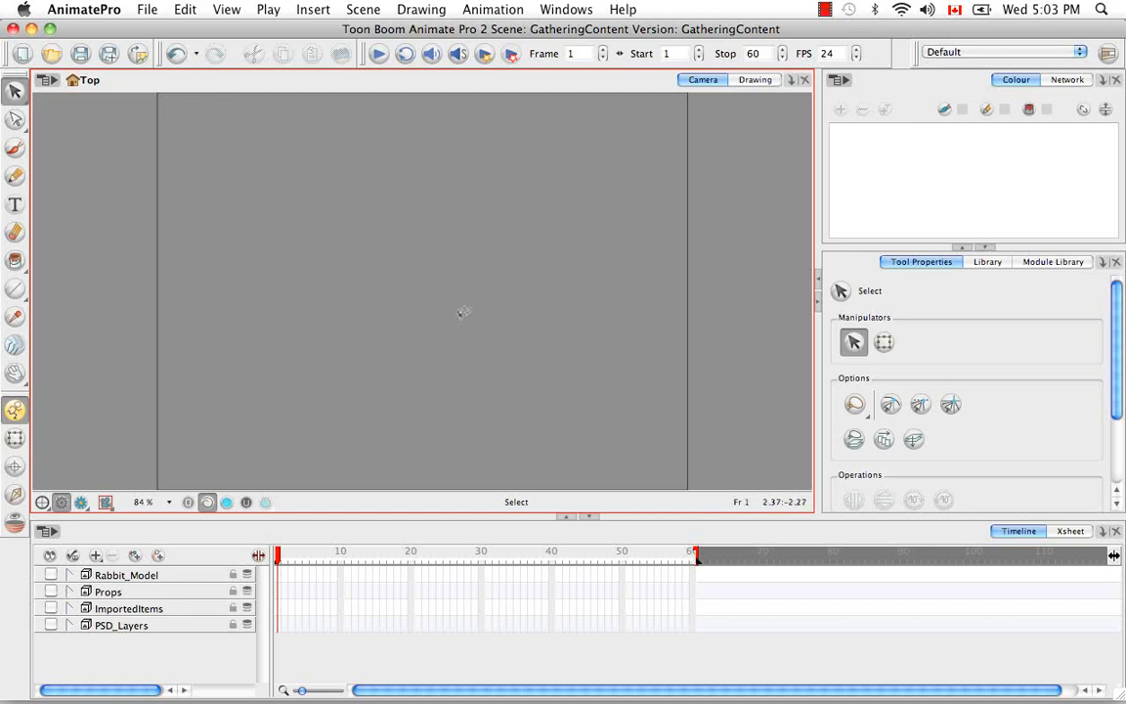
Start importing drawings from the scanner and choose HPScan as the scanning device
{"action": "left_click", "coordinate": [144, 10]}
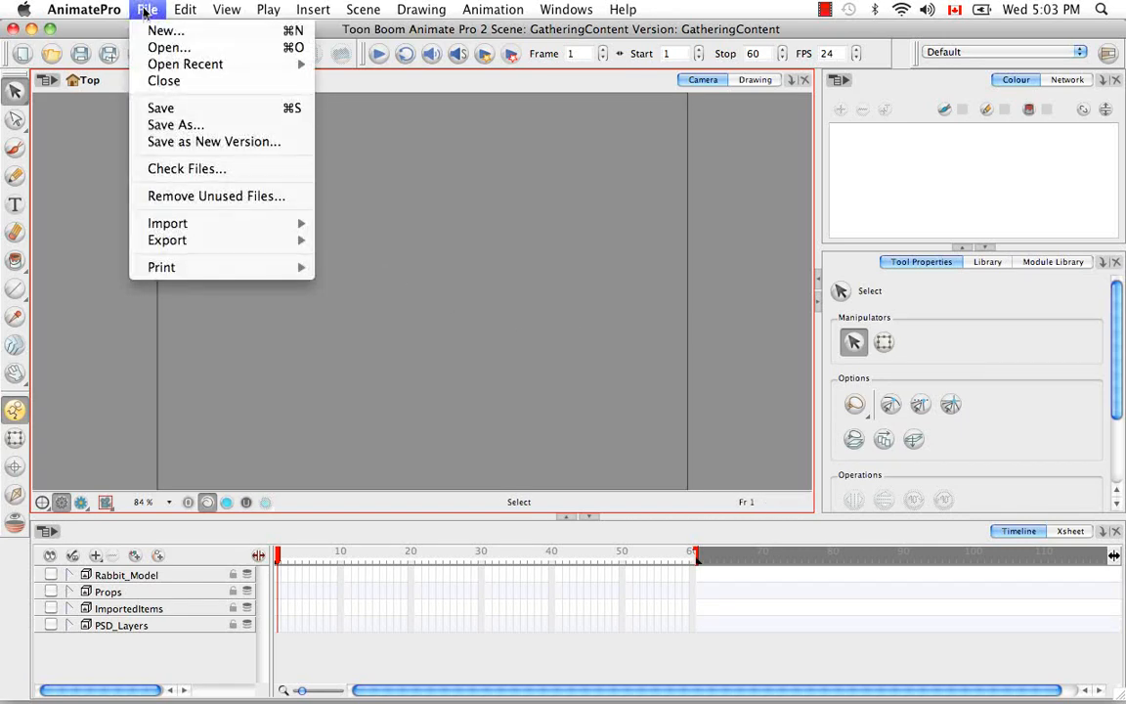
{"action": "mouse_move", "coordinate": [242, 224]}
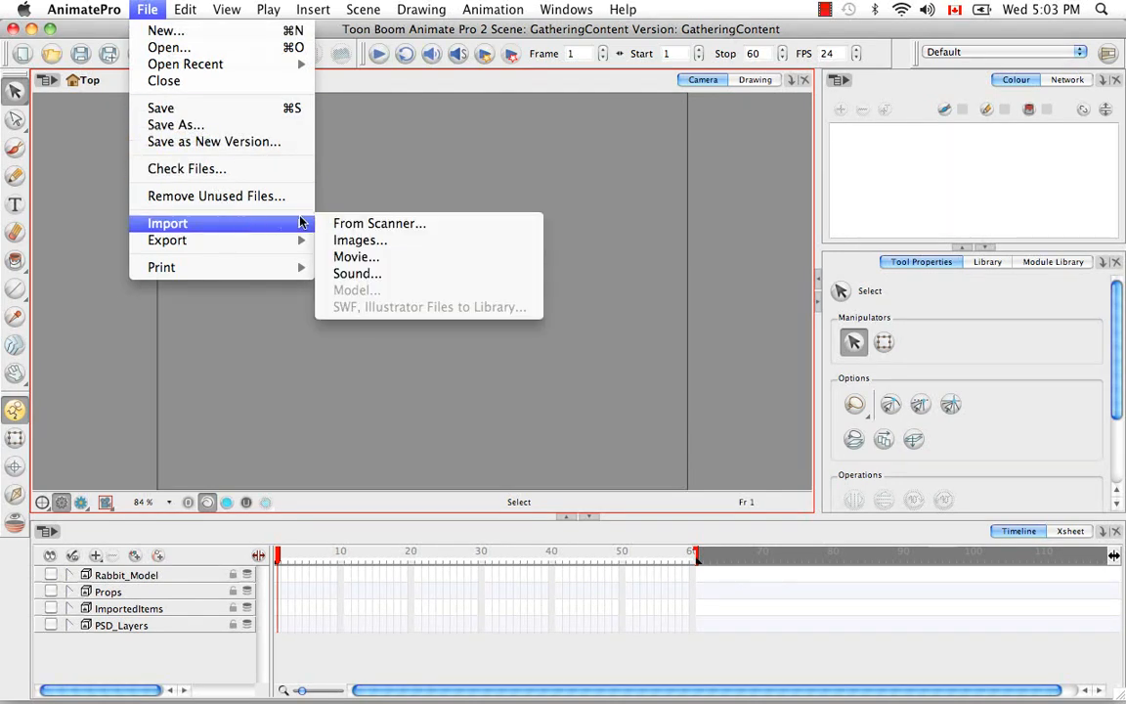
{"action": "left_click", "coordinate": [457, 225]}
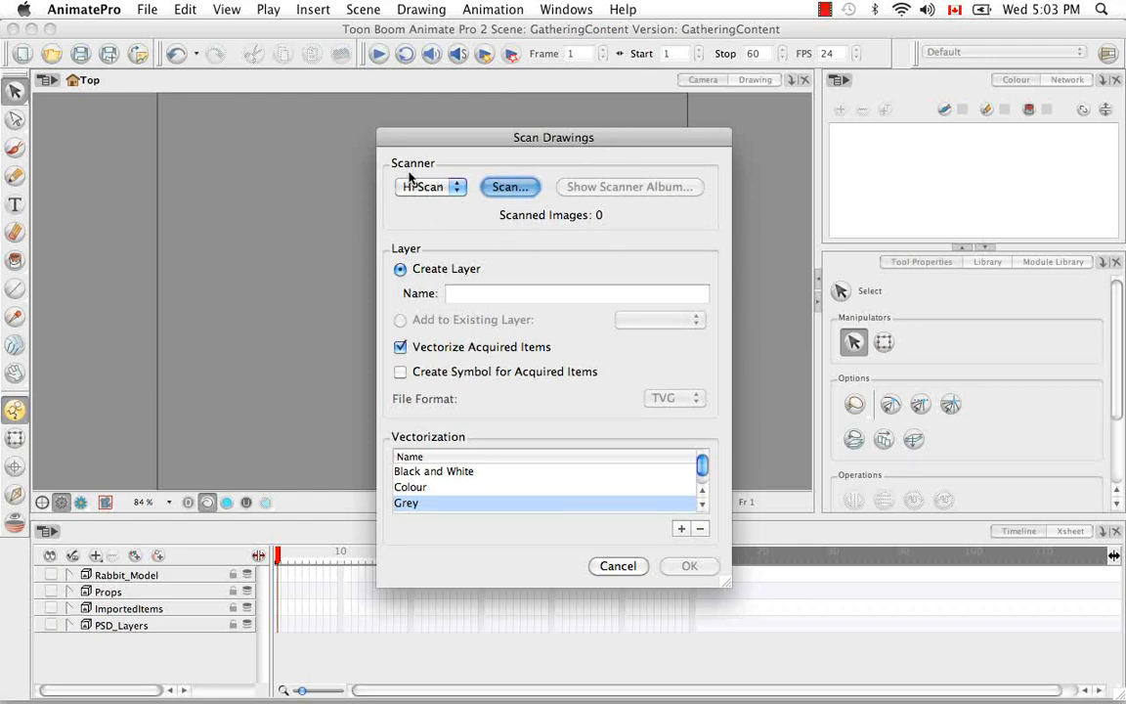
{"action": "left_click", "coordinate": [456, 187]}
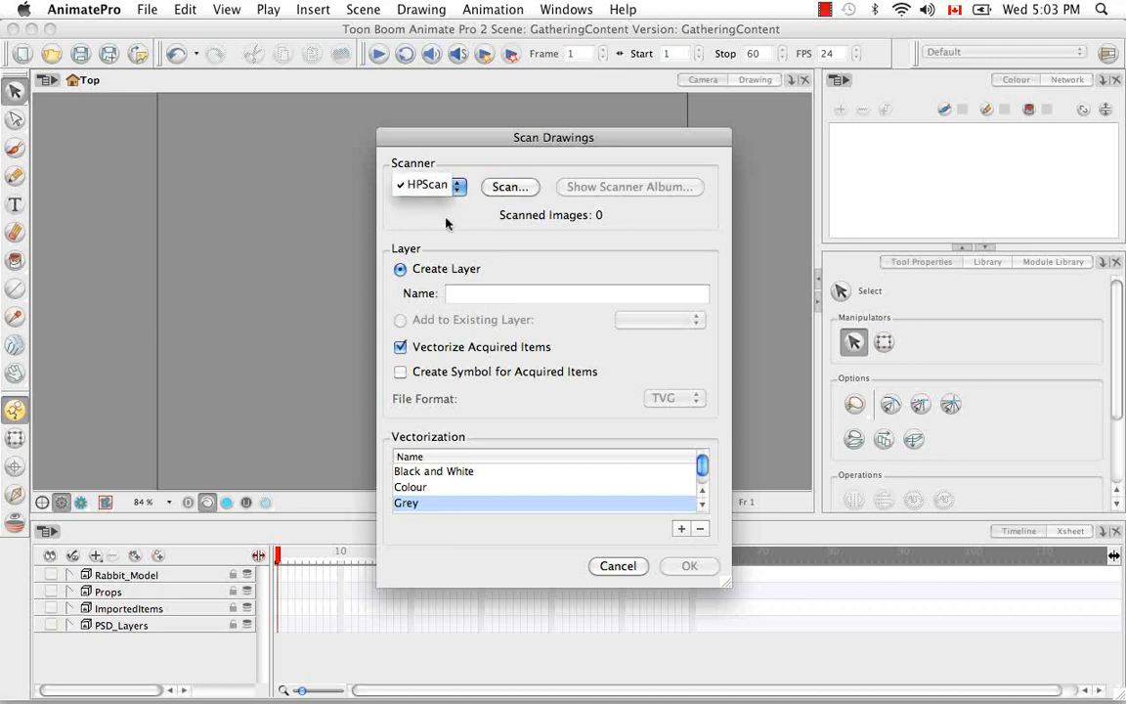
{"action": "left_click", "coordinate": [451, 225]}
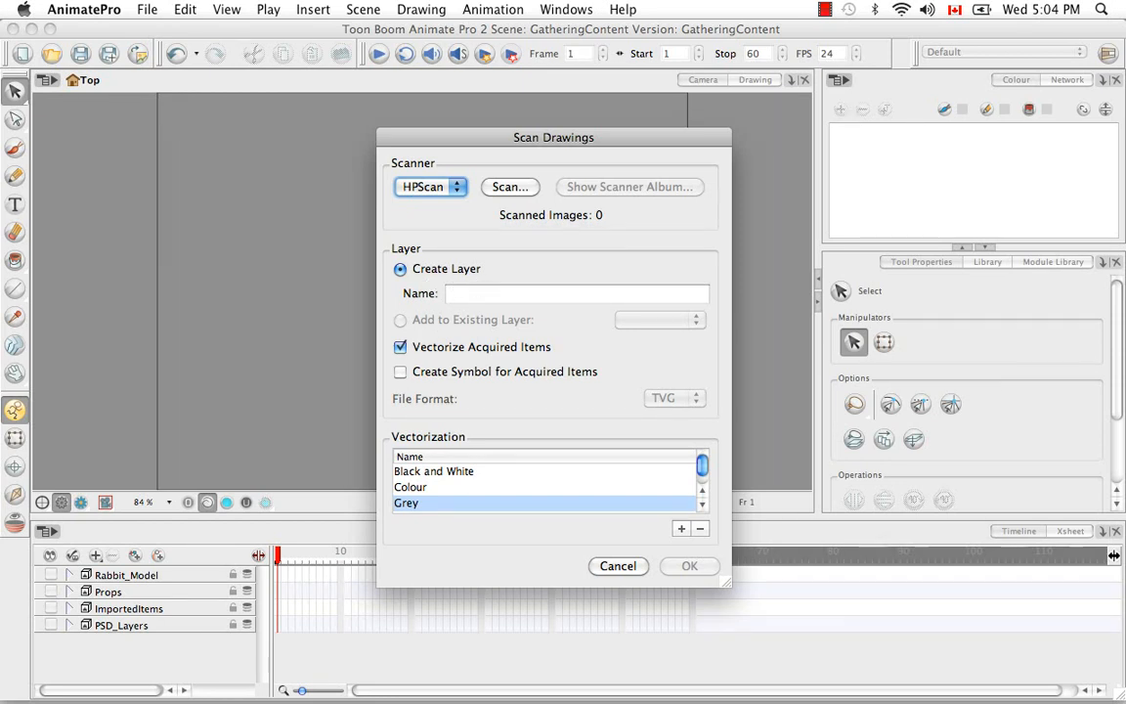
Name the new layer for the scanned drawing VectorizeColour
{"action": "left_click", "coordinate": [523, 293]}
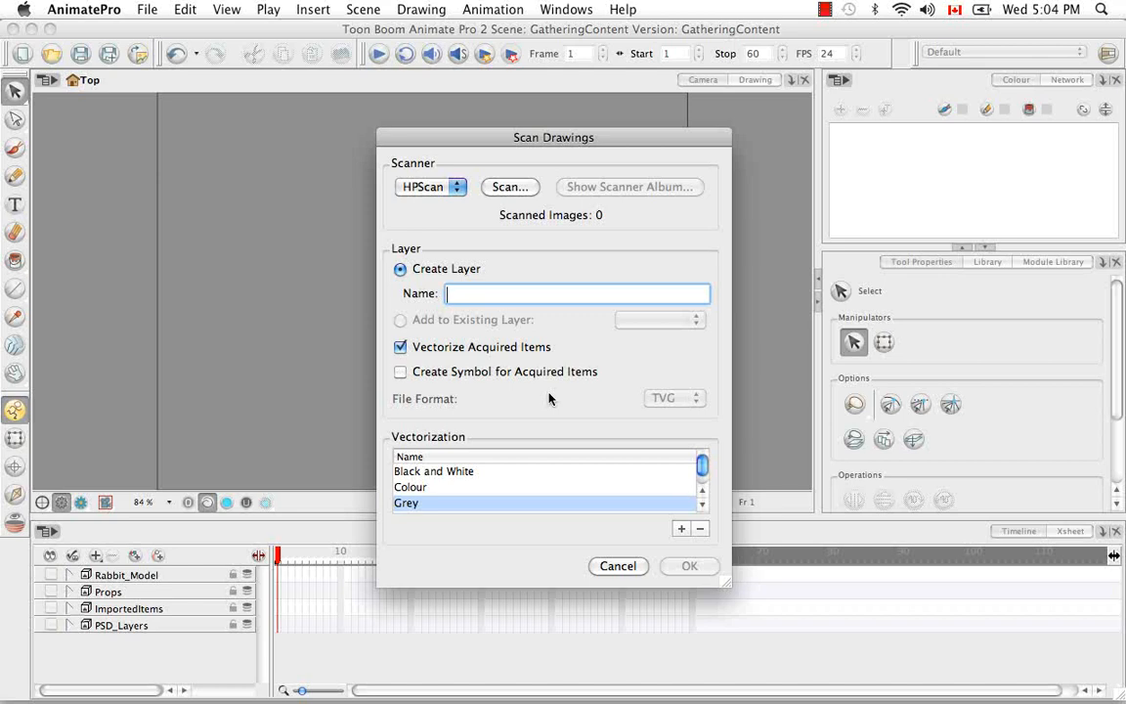
{"action": "type", "text": "VEc"}
{"action": "key", "text": "BackSpace"}
{"action": "key", "text": "BackSpace"}
{"action": "type", "text": "ectorizeColour"}
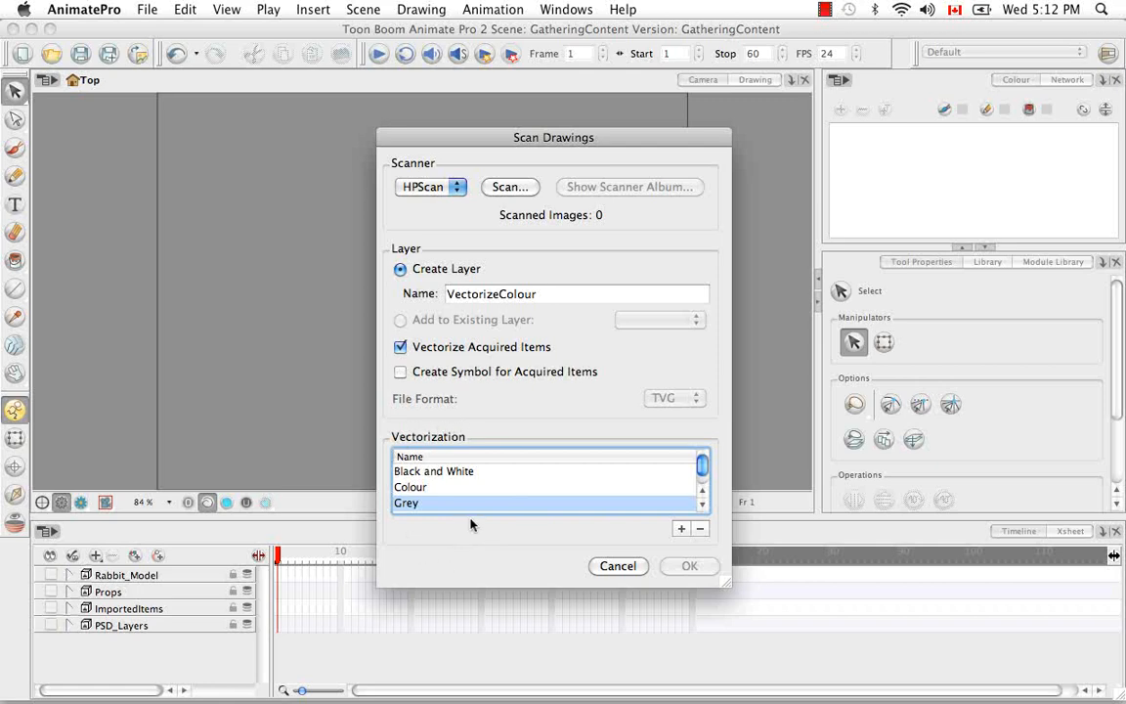
Scan the drawing with the HP Pictures profile, return it to the scene and close the scanner album
{"action": "left_click", "coordinate": [510, 188]}
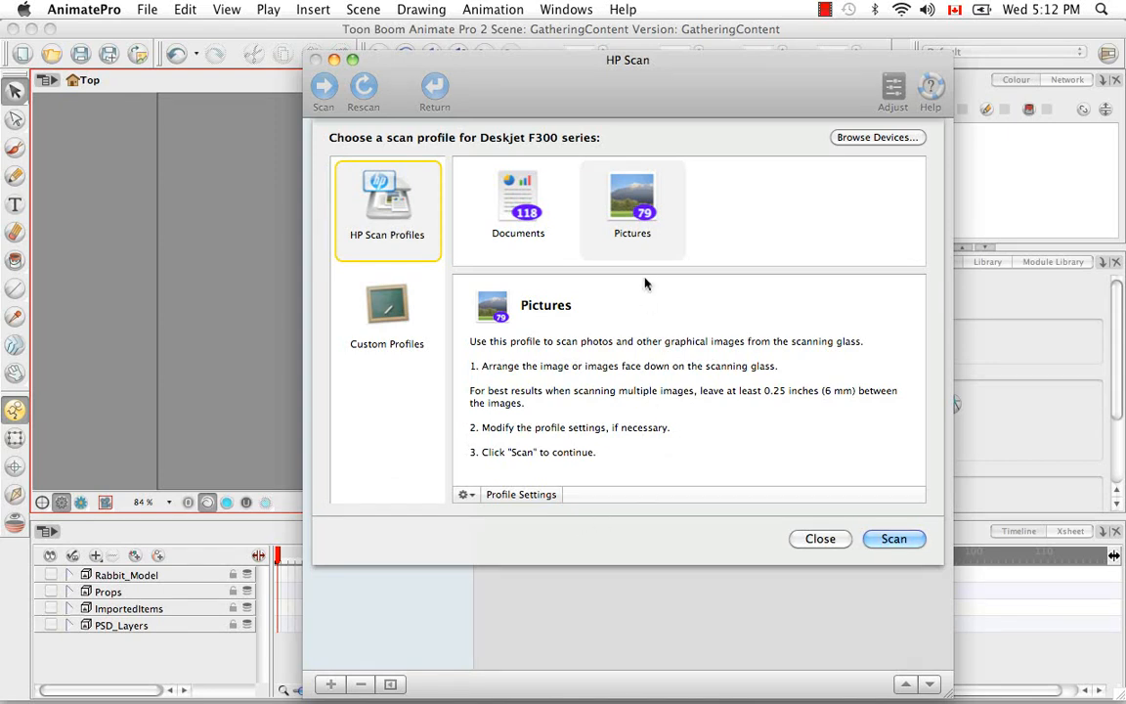
{"action": "left_click", "coordinate": [644, 240]}
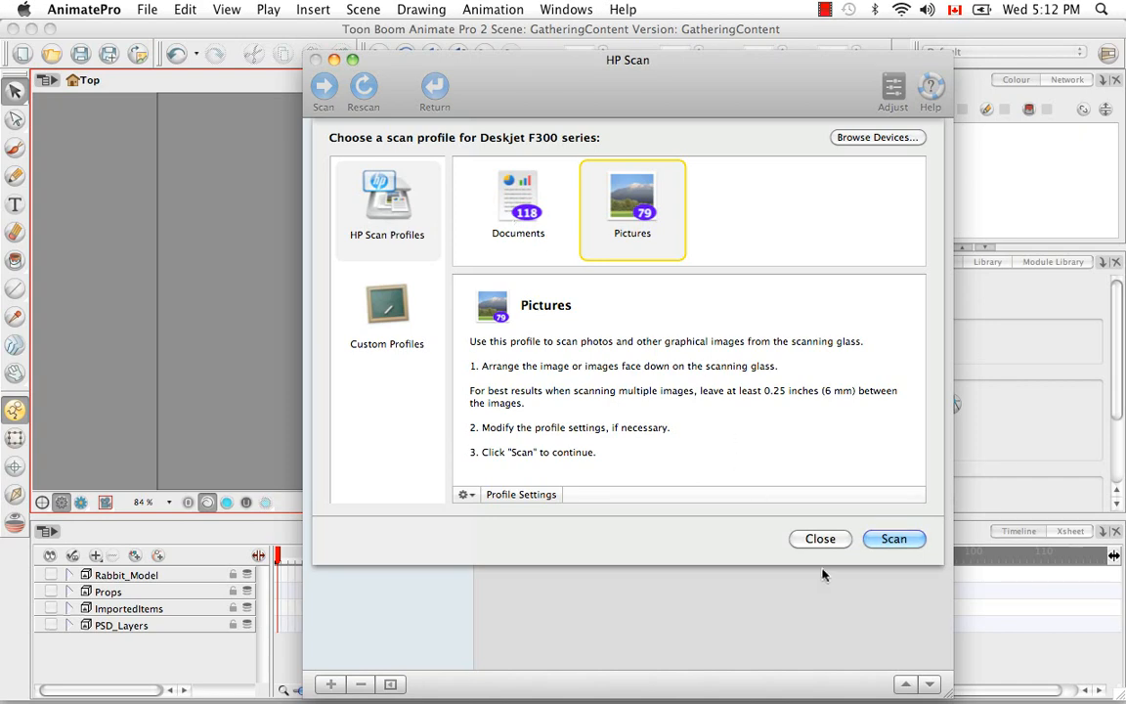
{"action": "left_click", "coordinate": [875, 544]}
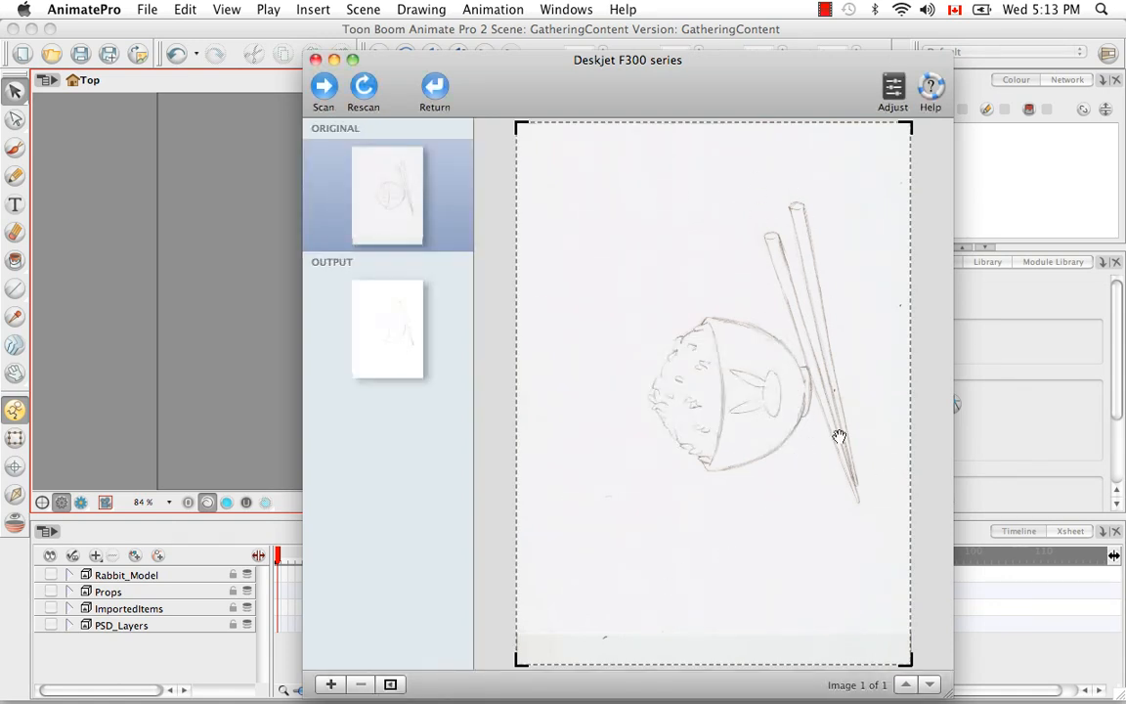
{"action": "left_click", "coordinate": [435, 90]}
{"action": "left_click", "coordinate": [316, 60]}
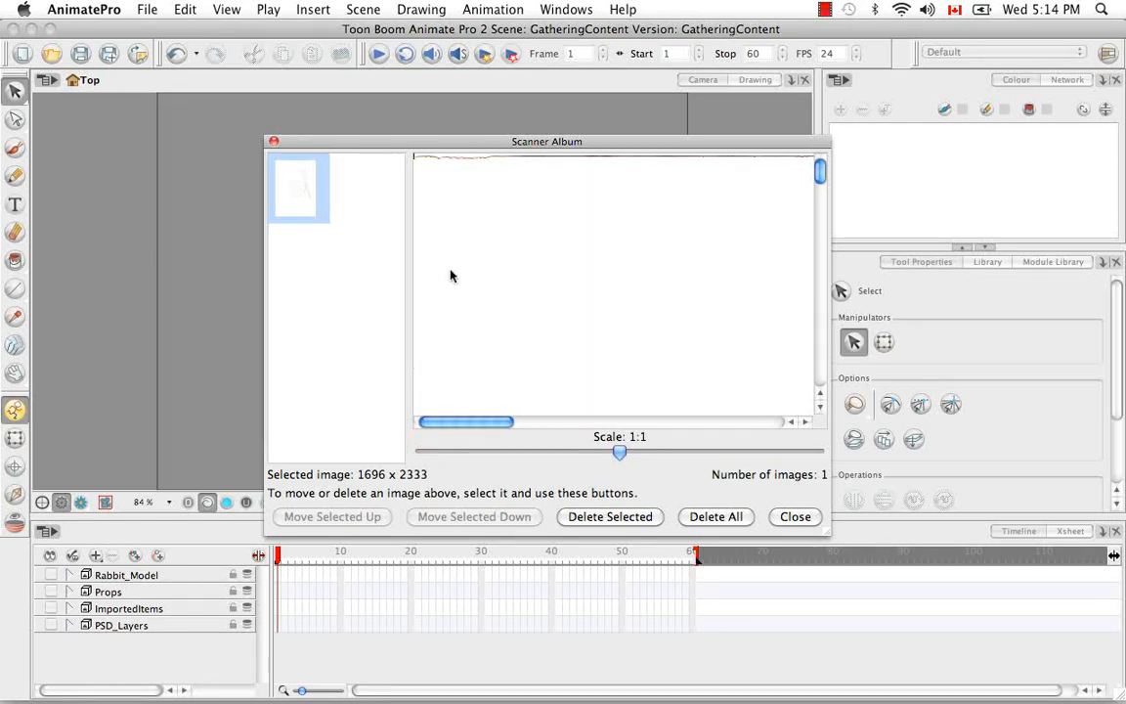
{"action": "left_click", "coordinate": [795, 516]}
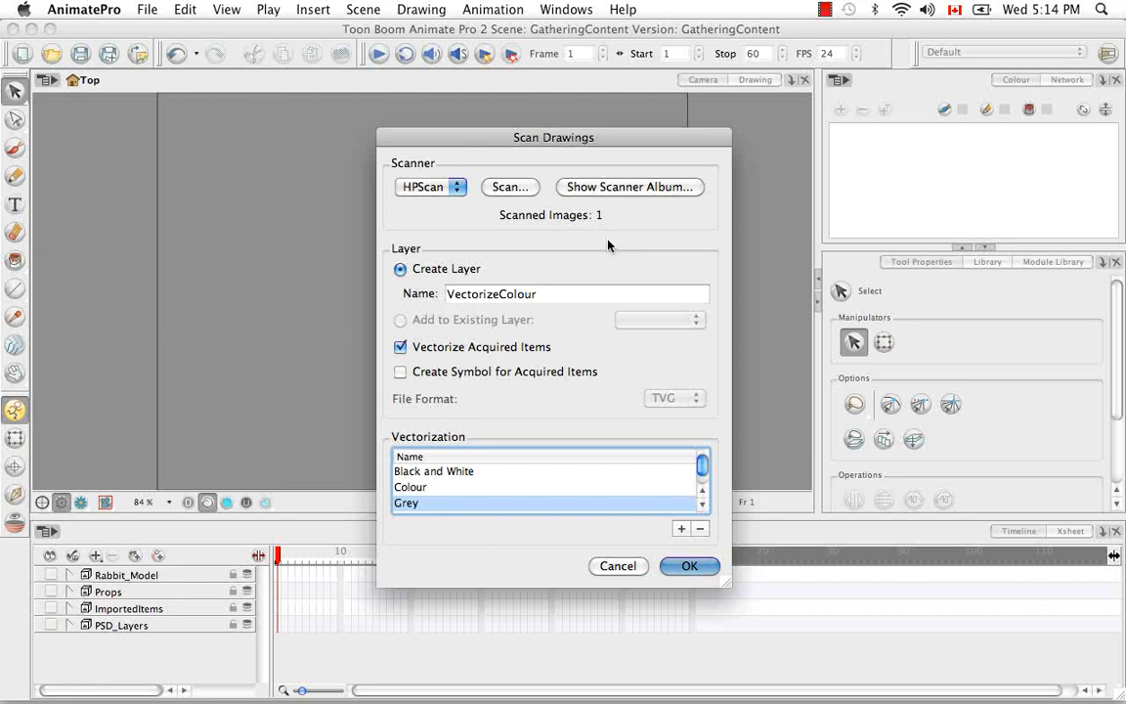
Open the Colour vectorization preset's parameters, set the original image scale to 1:10 and generate a vectorized preview
{"action": "left_click", "coordinate": [417, 488]}
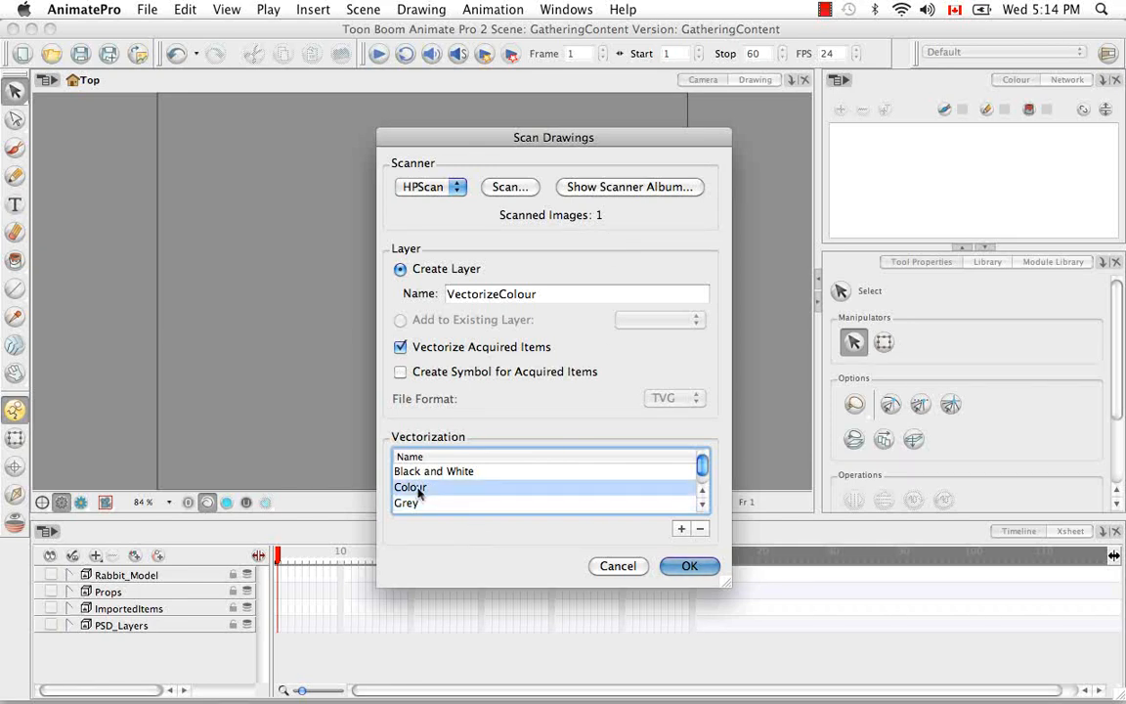
{"action": "double_click", "coordinate": [418, 490]}
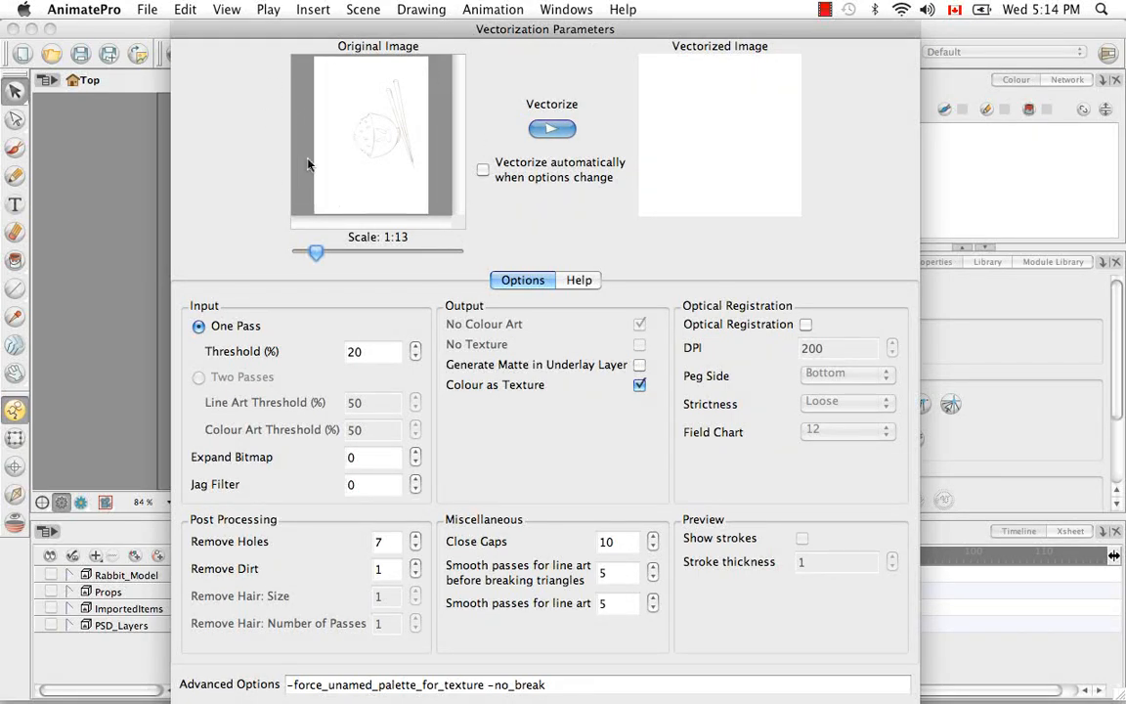
{"action": "mouse_move", "coordinate": [325, 254]}
{"action": "left_mouse_down"}
{"action": "mouse_move", "coordinate": [379, 256]}
{"action": "mouse_move", "coordinate": [337, 257]}
{"action": "left_mouse_up"}
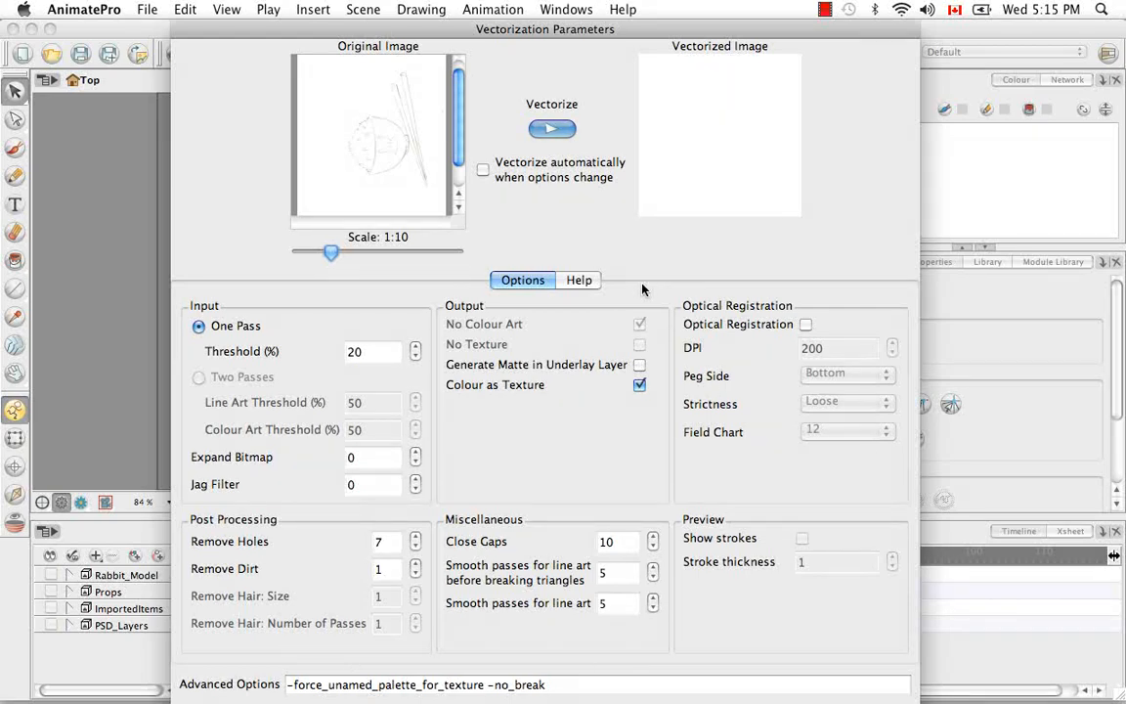
{"action": "left_click", "coordinate": [563, 127]}
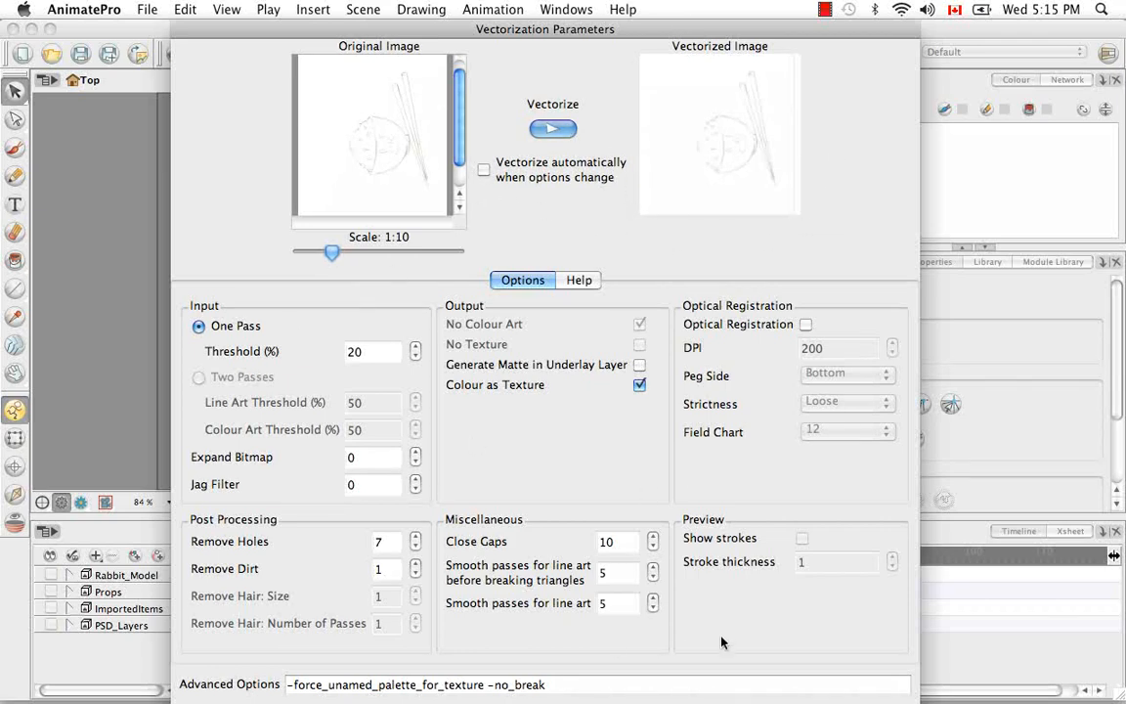
Enable automatic vectorization on option changes and toggle Colour as Texture to compare the output
{"action": "left_click", "coordinate": [487, 172]}
{"action": "left_click", "coordinate": [641, 386]}
{"action": "left_click", "coordinate": [639, 385]}
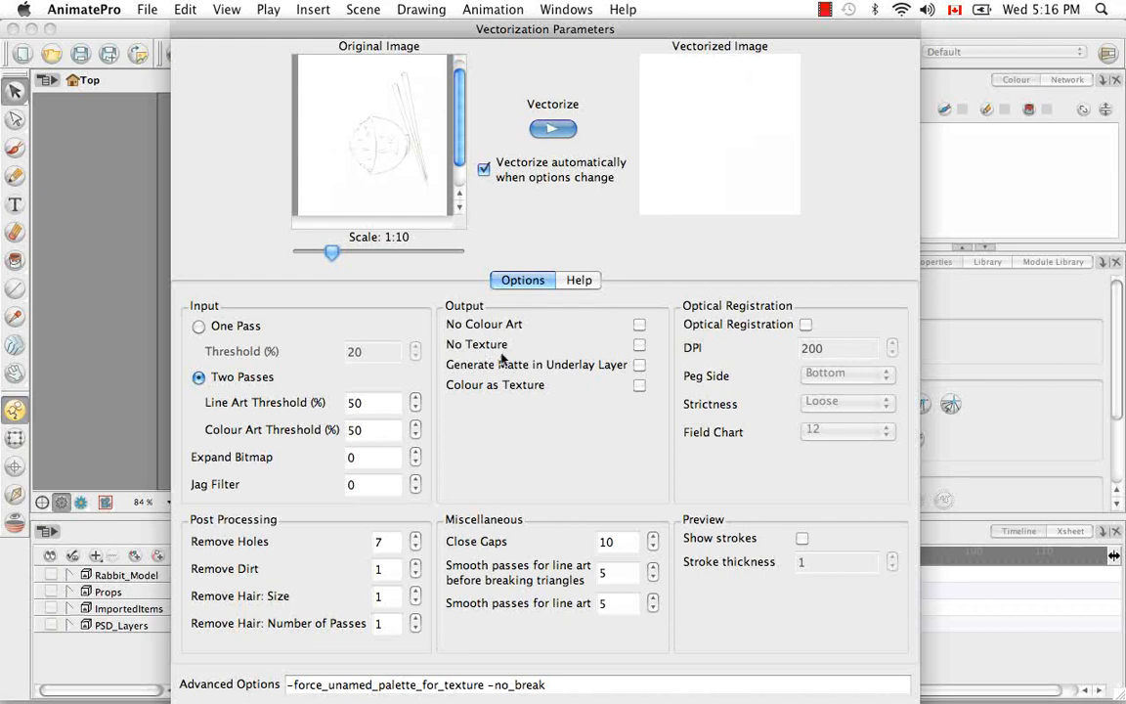
Try the No Colour Art, No Texture and Generate Matte in Underlay Layer outputs, and restore Colour as Texture
{"action": "left_click", "coordinate": [639, 324]}
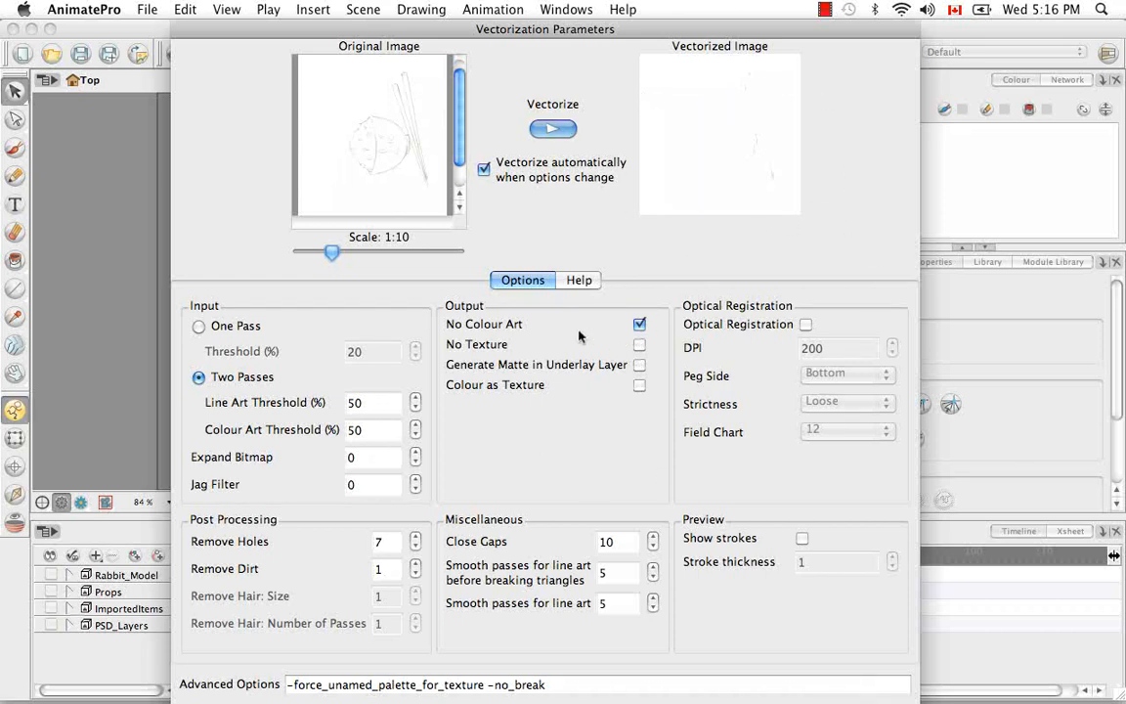
{"action": "left_click", "coordinate": [640, 346]}
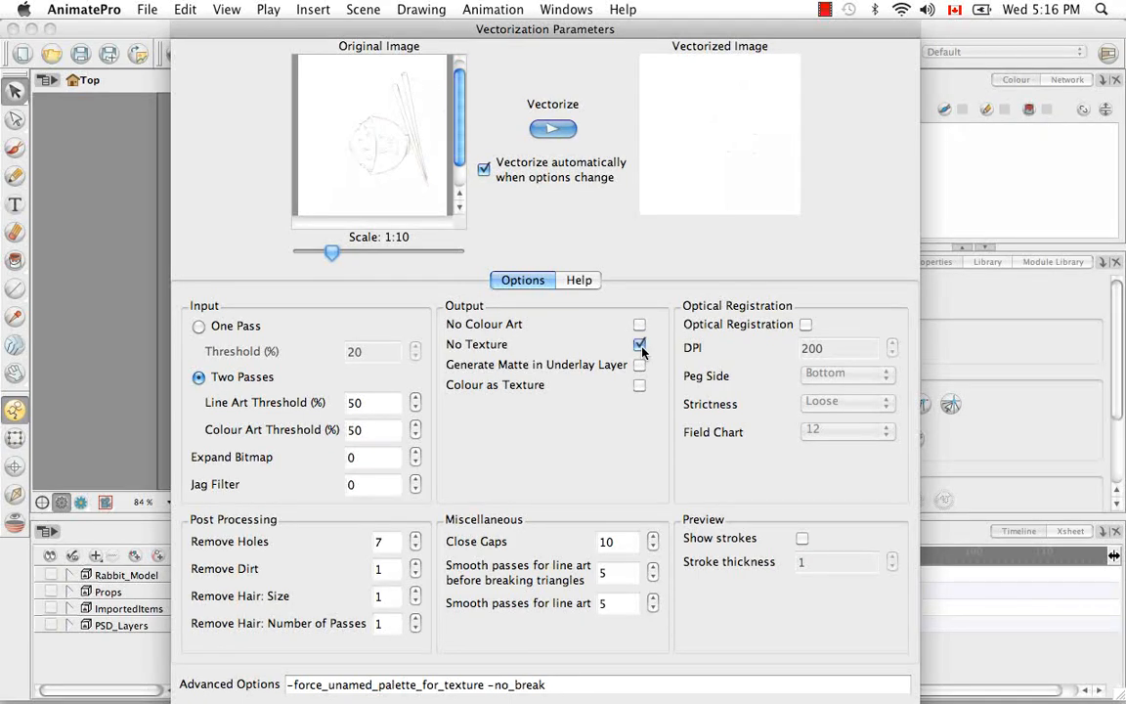
{"action": "left_click", "coordinate": [639, 364]}
{"action": "left_click", "coordinate": [641, 384]}
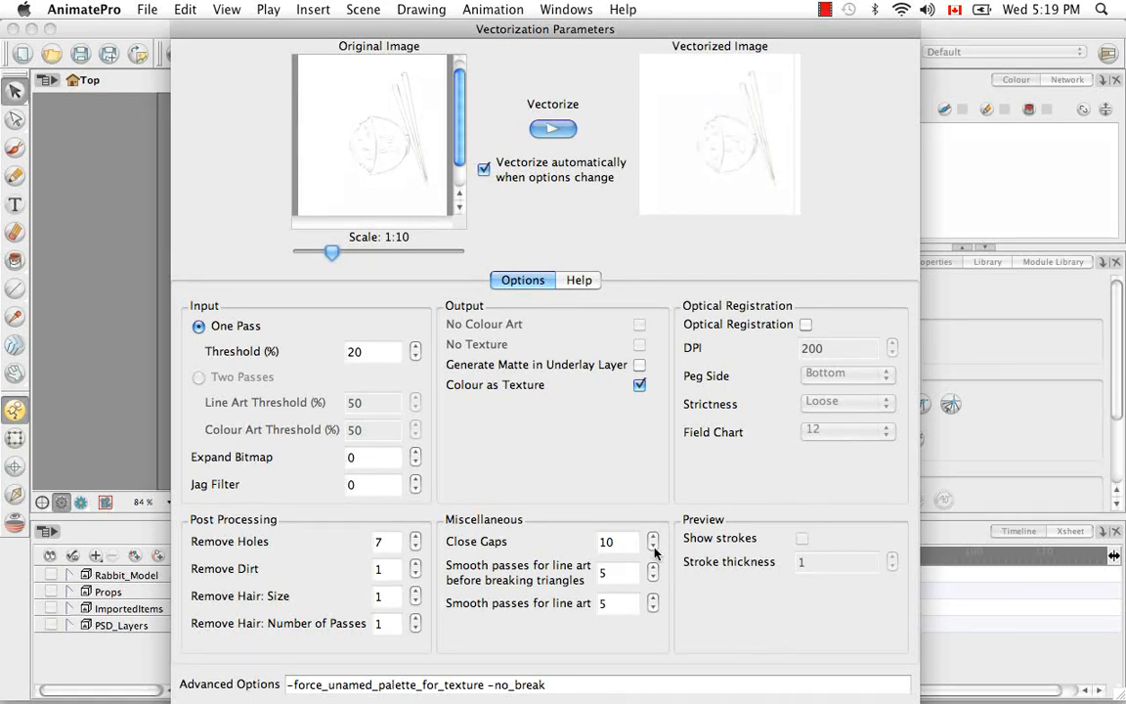
Disable Colour as Texture to preview the strokes at thickness 2, and restore the textured output with strokes hidden
{"action": "left_click", "coordinate": [638, 386]}
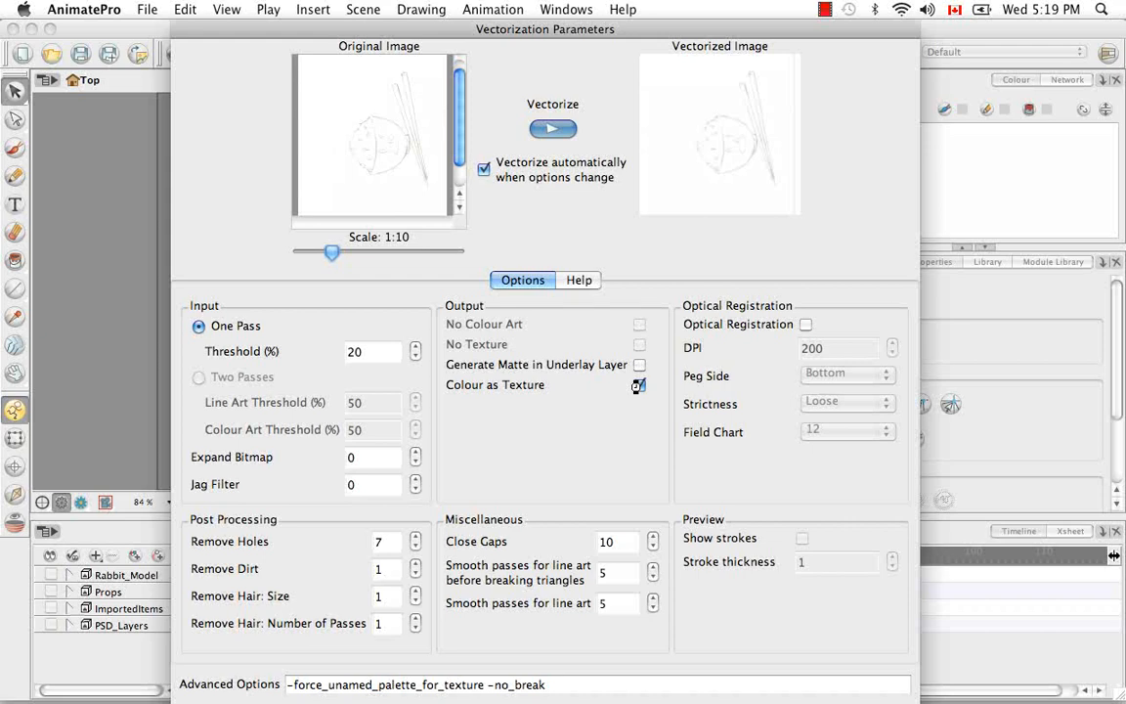
{"action": "left_click", "coordinate": [804, 538]}
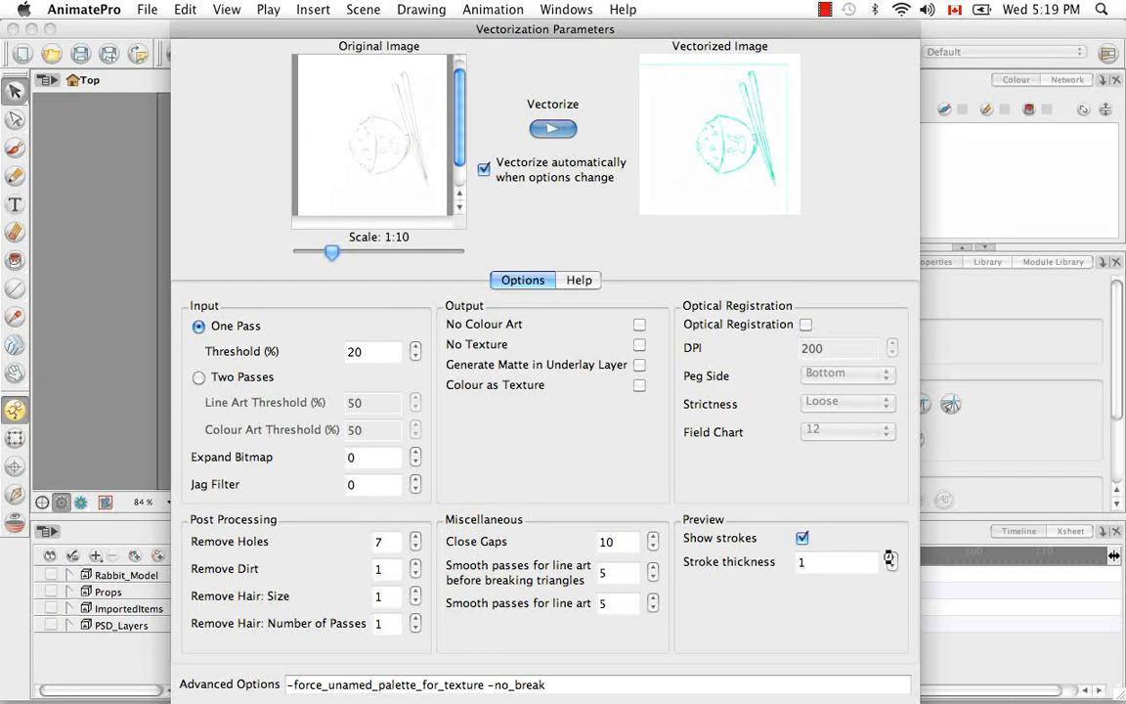
{"action": "left_click", "coordinate": [890, 555]}
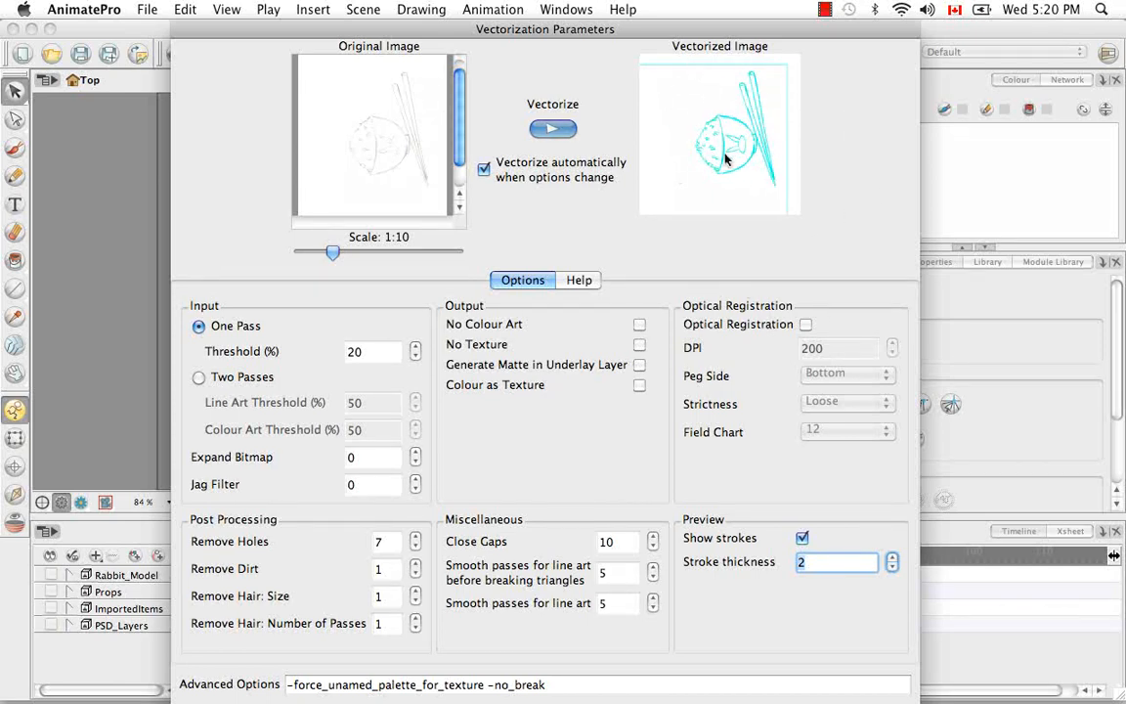
{"action": "left_click", "coordinate": [802, 537]}
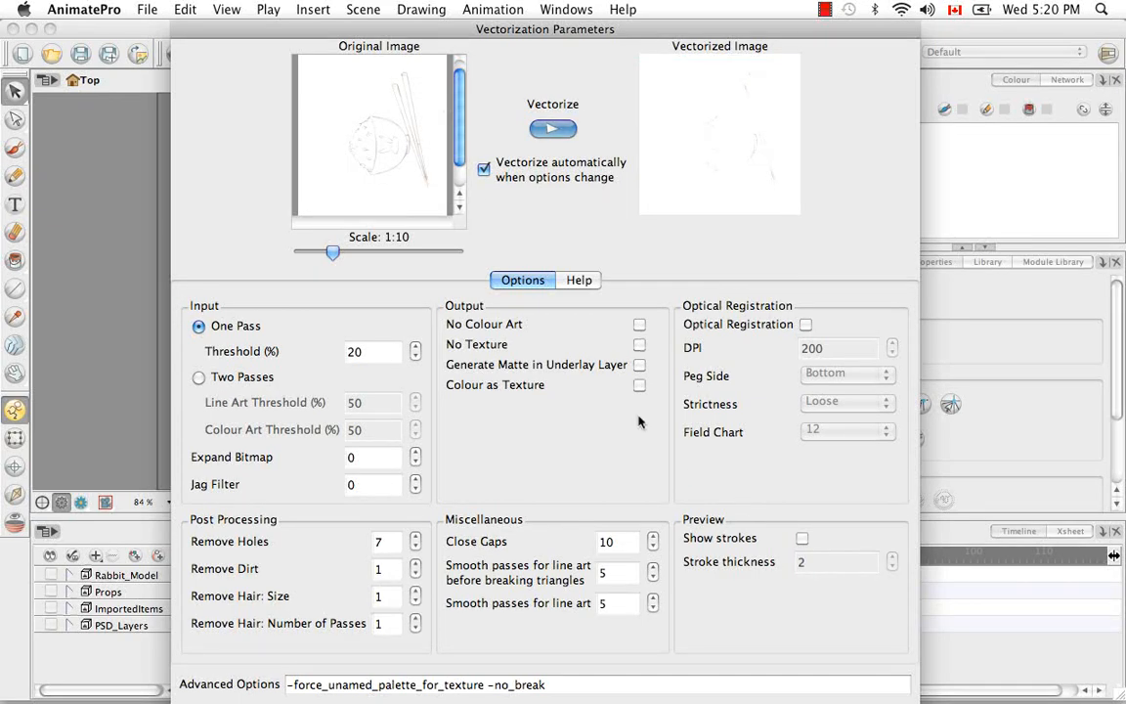
{"action": "left_click", "coordinate": [639, 385]}
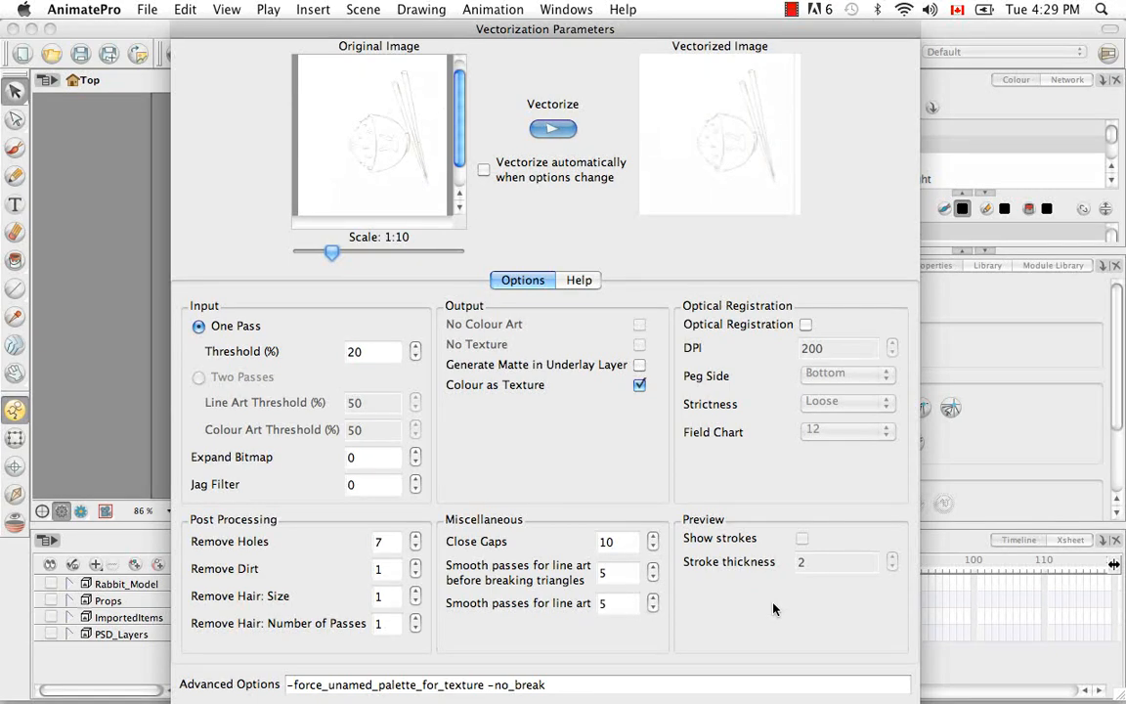
Accept the vectorization parameters, check the scanner album and import the scanned drawing as the VectorizedColour layer
{"action": "key", "text": "Return"}
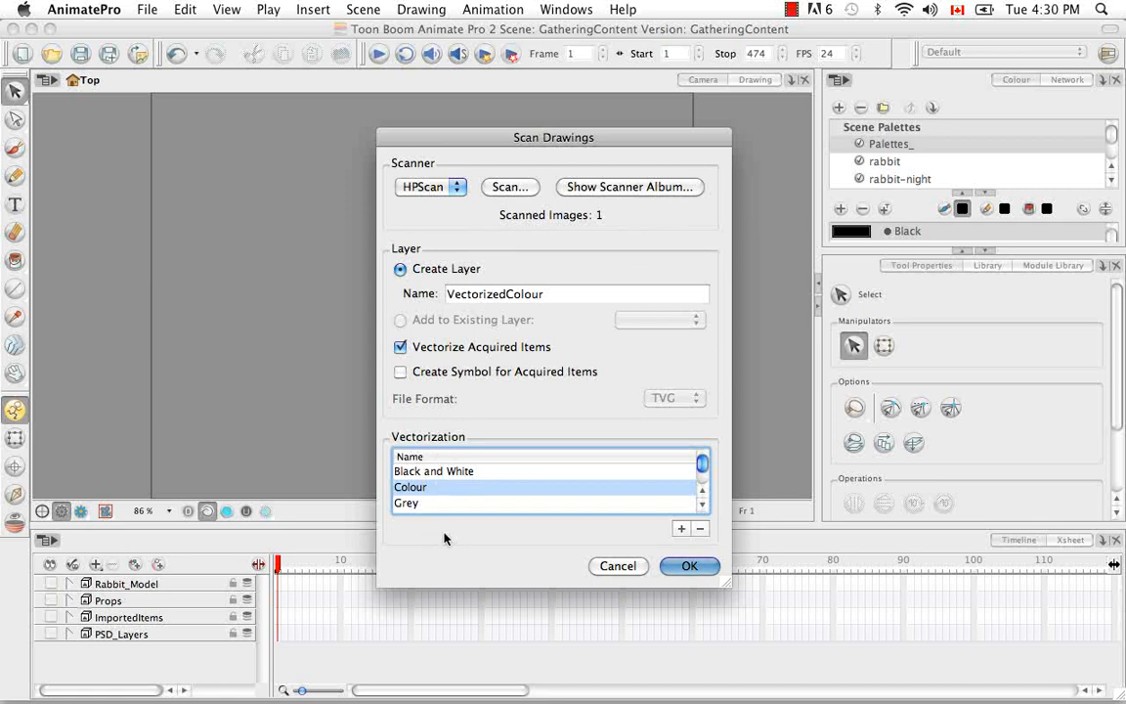
{"action": "left_click", "coordinate": [666, 188]}
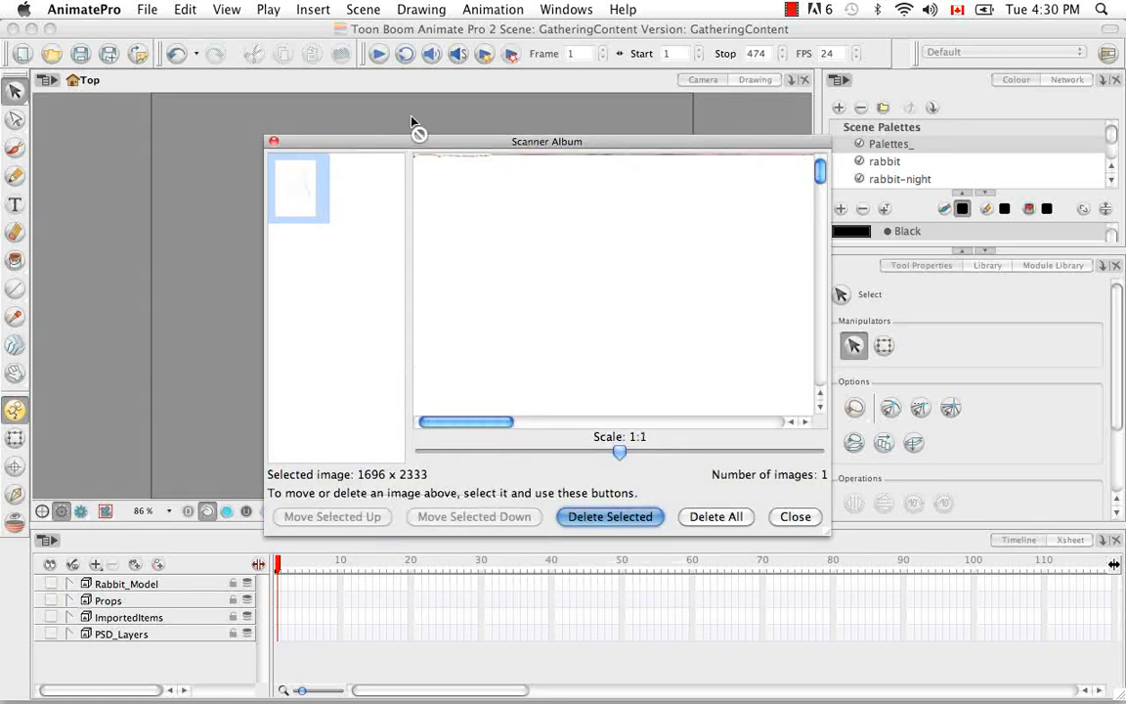
{"action": "left_click", "coordinate": [794, 516]}
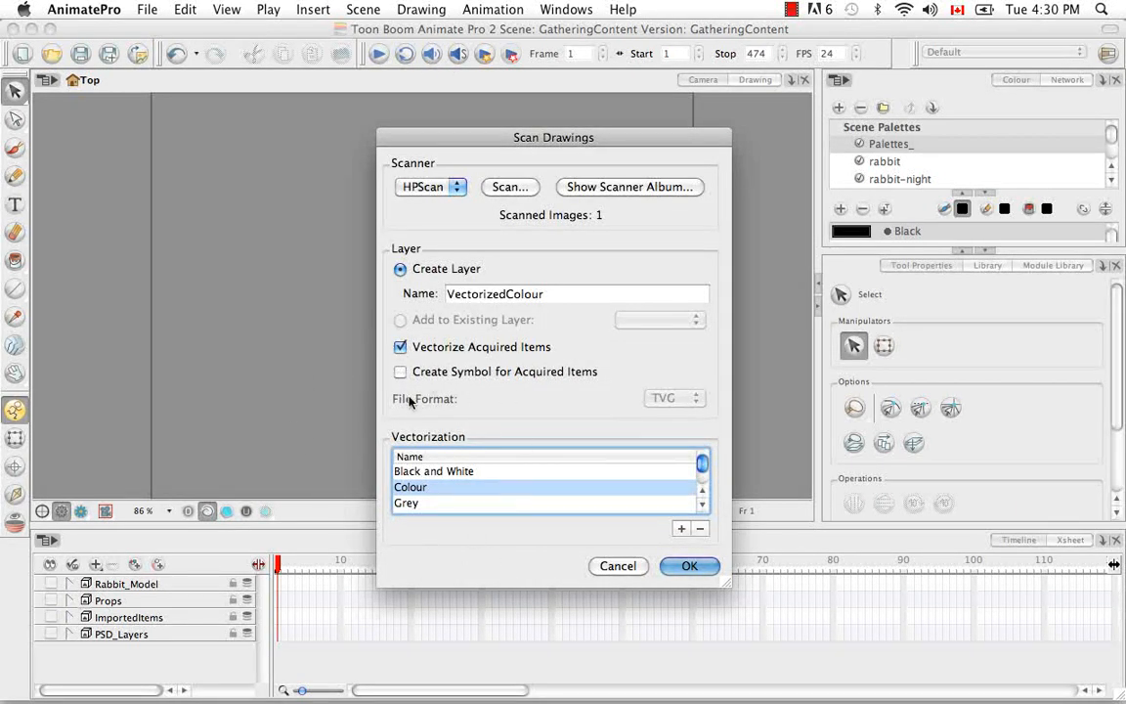
{"action": "left_click", "coordinate": [687, 566]}
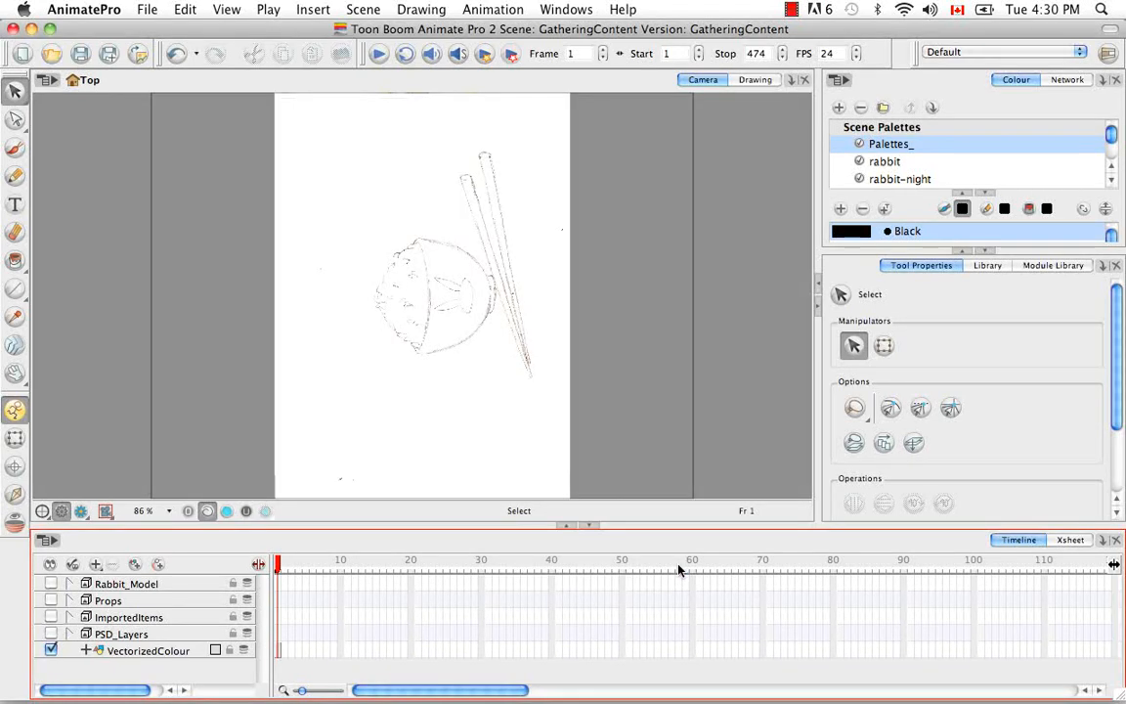
Rotate the VectorizedColour drawing on frame 1 about 90 degrees clockwise so the bowl stands upright, and deselect it
{"action": "left_click", "coordinate": [437, 174]}
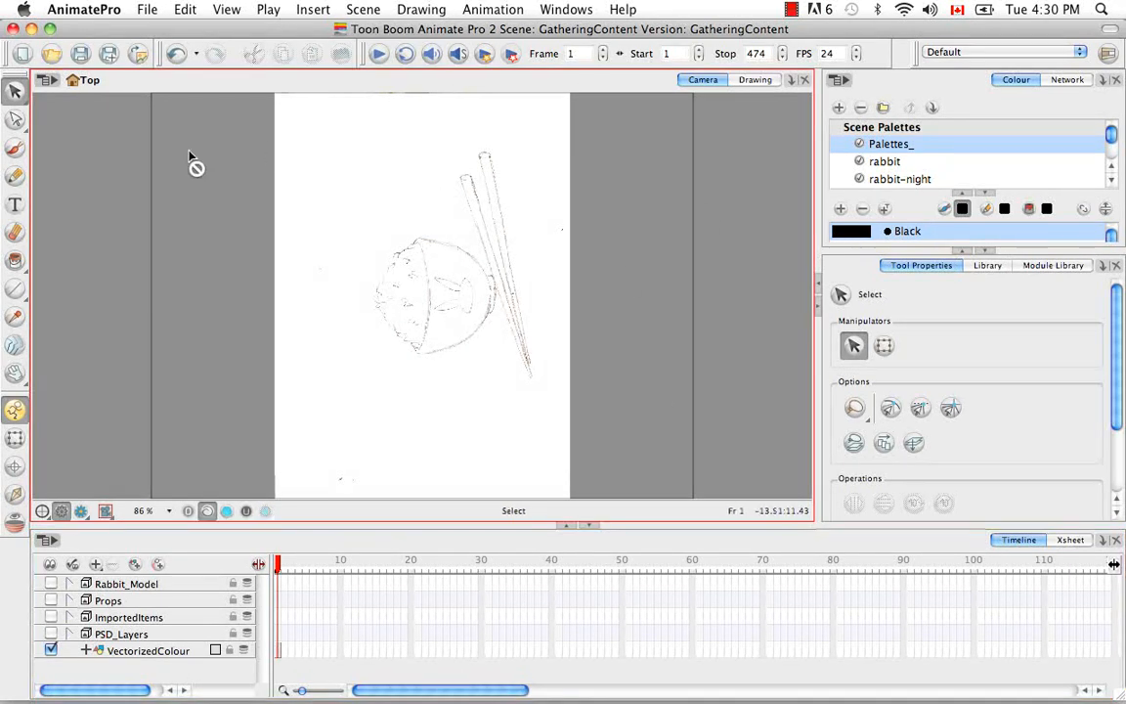
{"action": "left_click", "coordinate": [278, 652]}
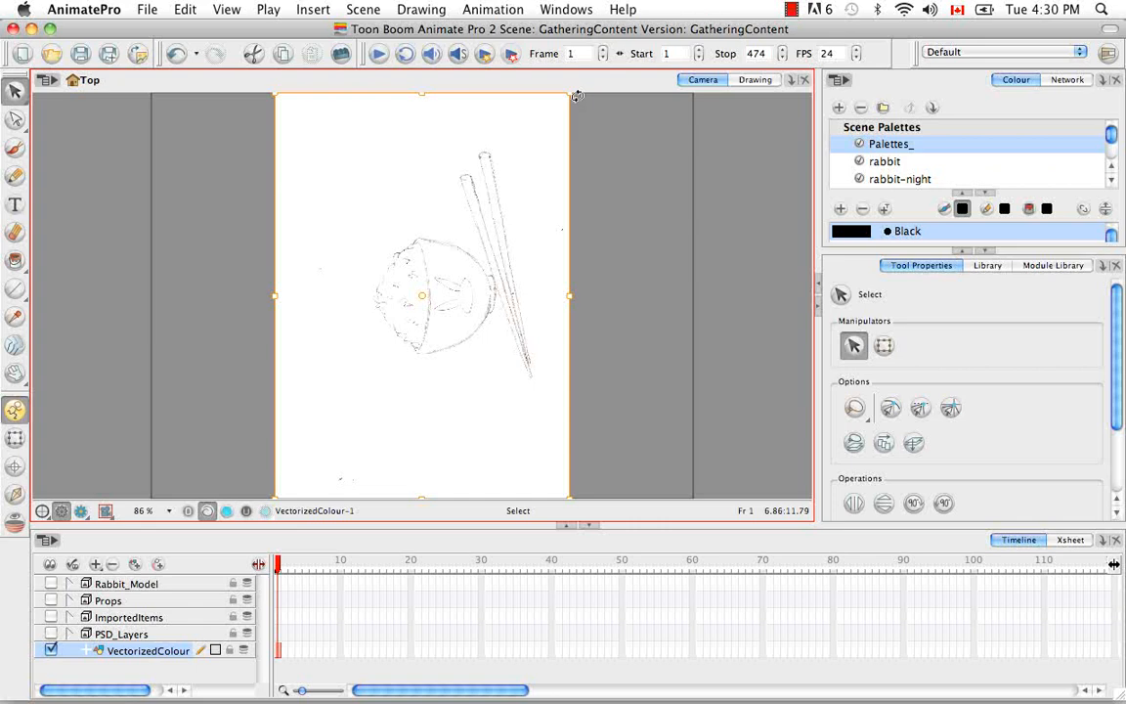
{"action": "mouse_move", "coordinate": [578, 96]}
{"action": "left_mouse_down"}
{"action": "mouse_move", "coordinate": [611, 157]}
{"action": "mouse_move", "coordinate": [671, 339]}
{"action": "mouse_move", "coordinate": [620, 427]}
{"action": "left_mouse_up"}
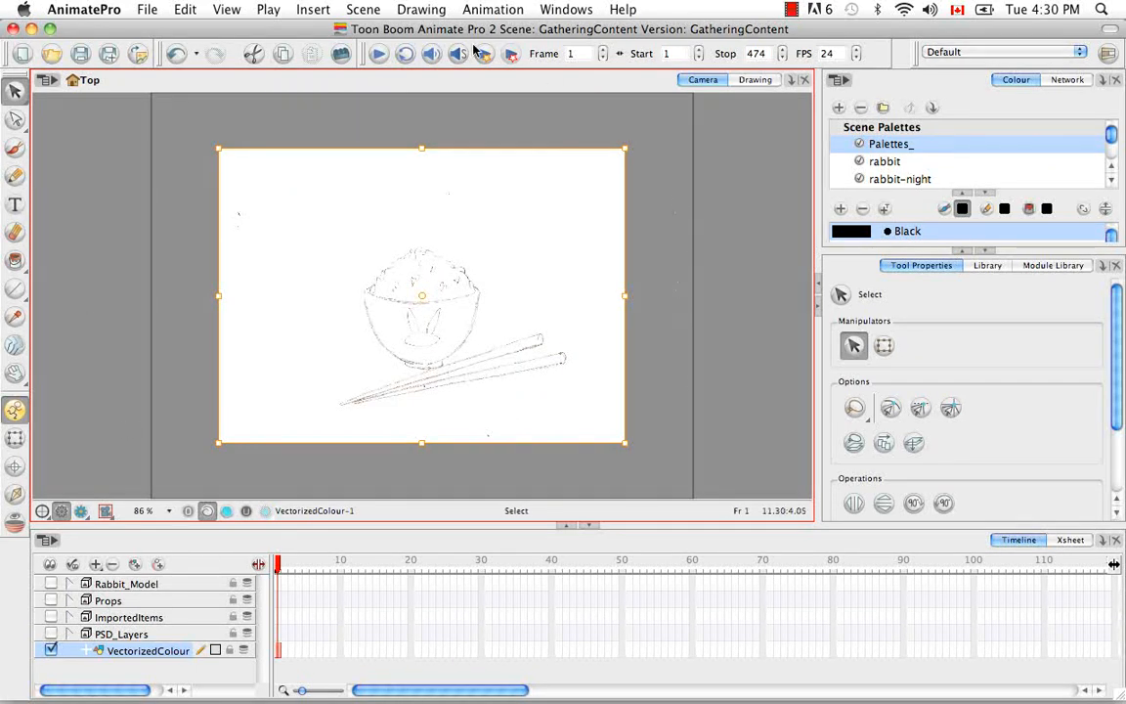
{"action": "left_click", "coordinate": [578, 206]}
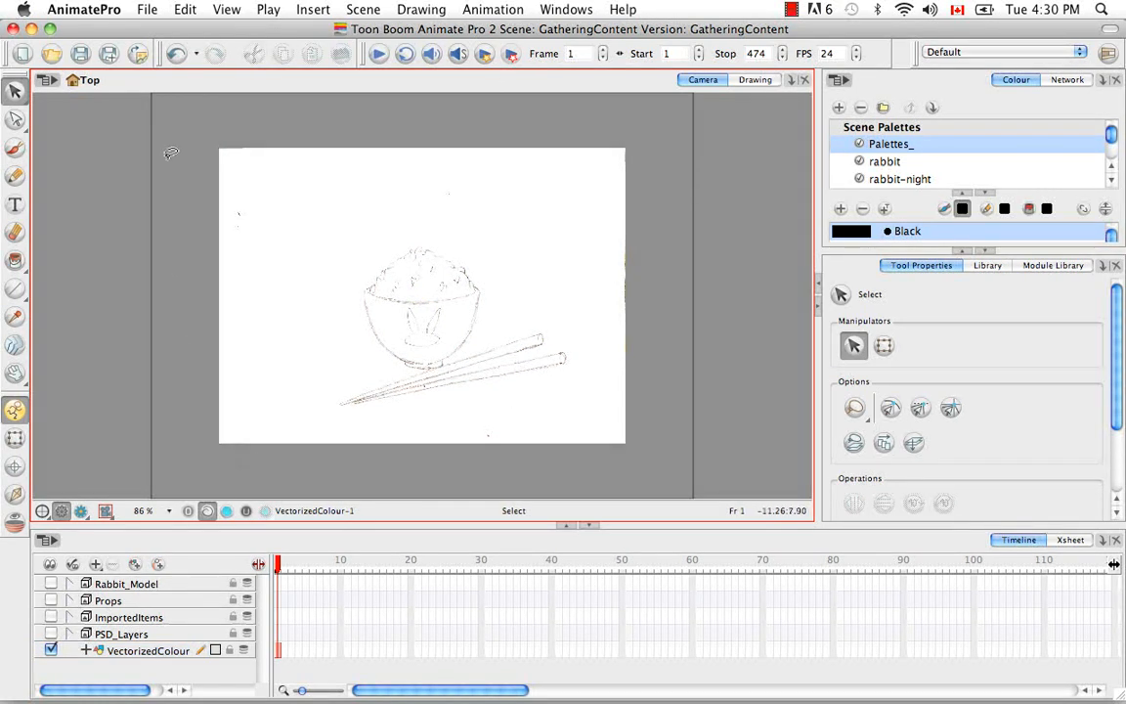
Start another import from the scanner and name the new layer VectorizedBW
{"action": "left_click", "coordinate": [146, 10]}
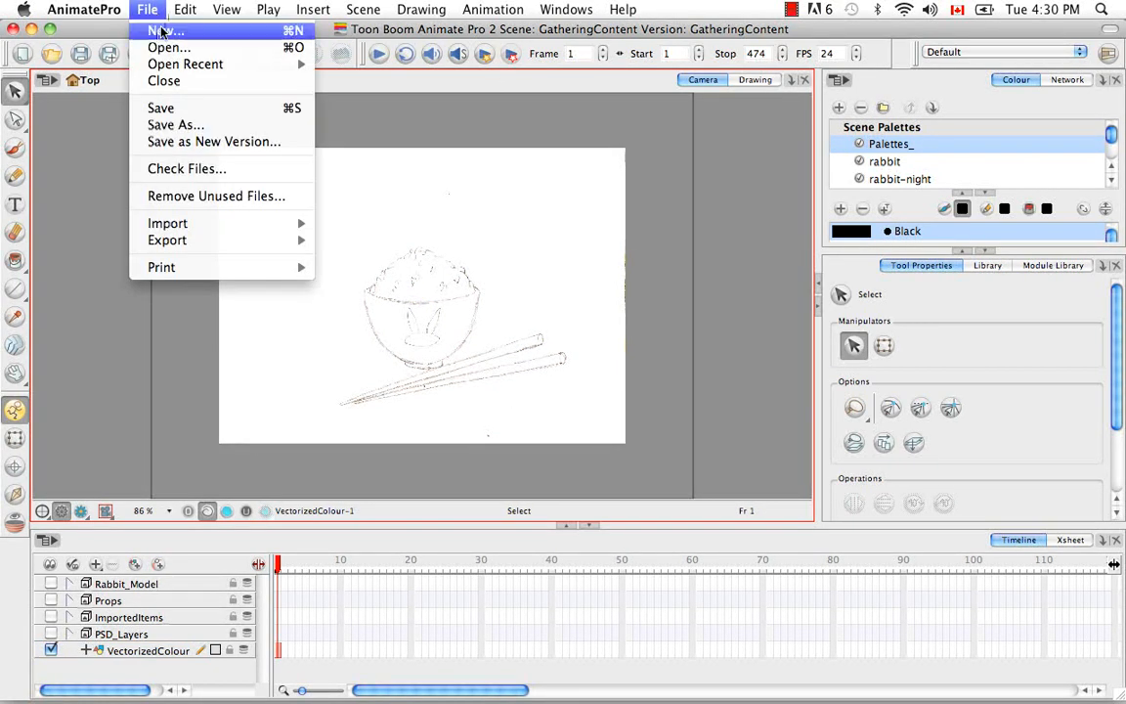
{"action": "mouse_move", "coordinate": [206, 223]}
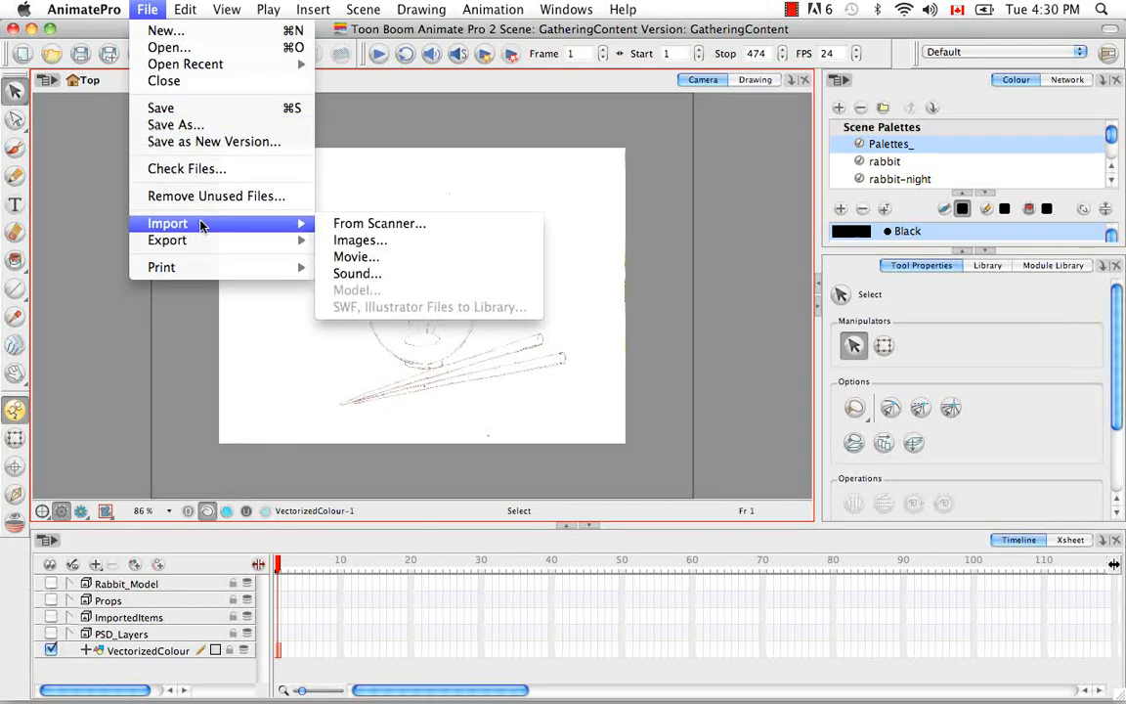
{"action": "left_click", "coordinate": [346, 229]}
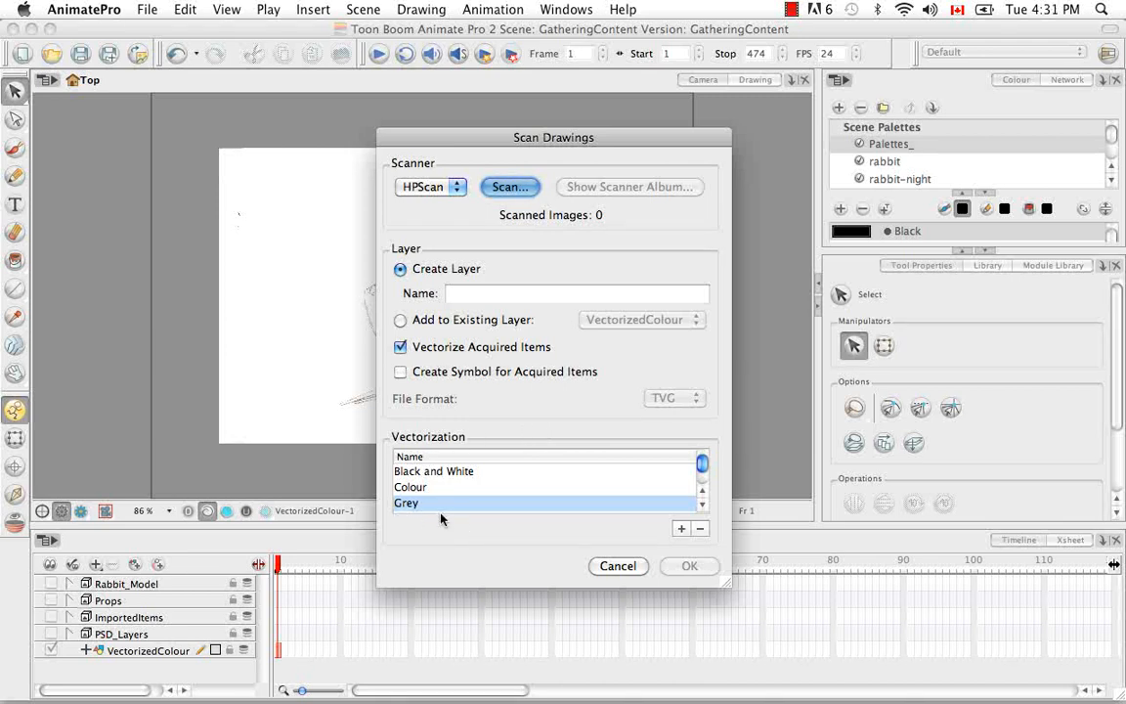
{"action": "left_click", "coordinate": [455, 297]}
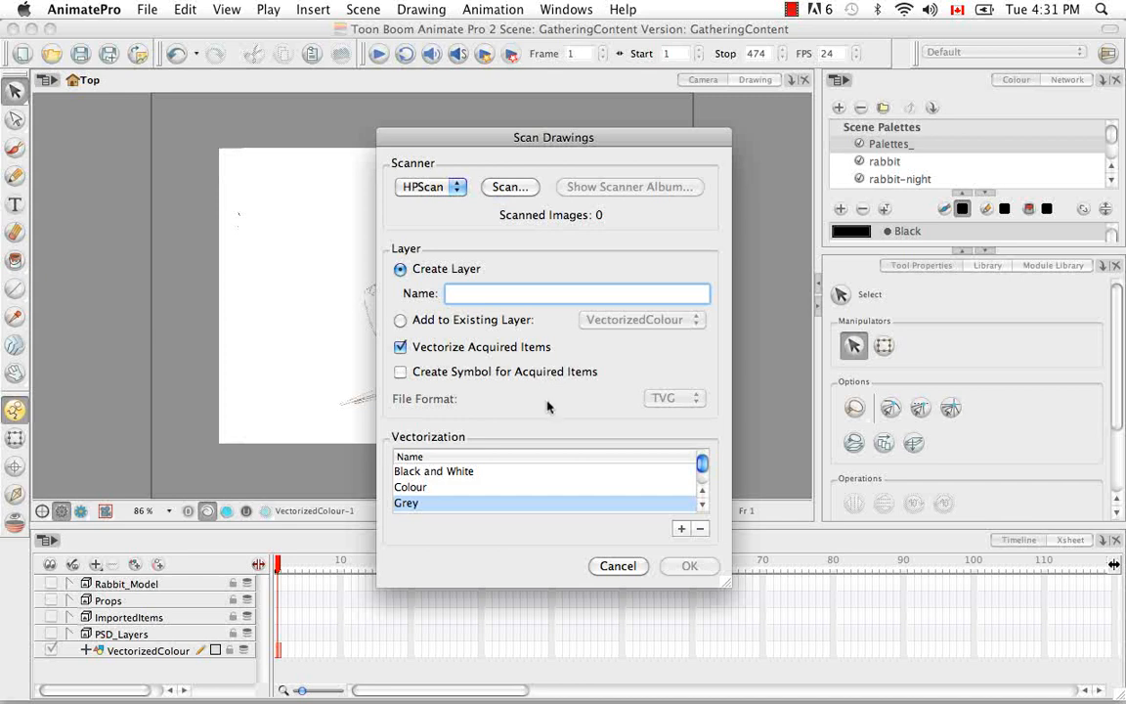
{"action": "type", "text": "VectorizedBW"}
Scan the bowl drawing with the Pictures profile, return the image to the scene and dismiss the scanner album
{"action": "left_click", "coordinate": [507, 186]}
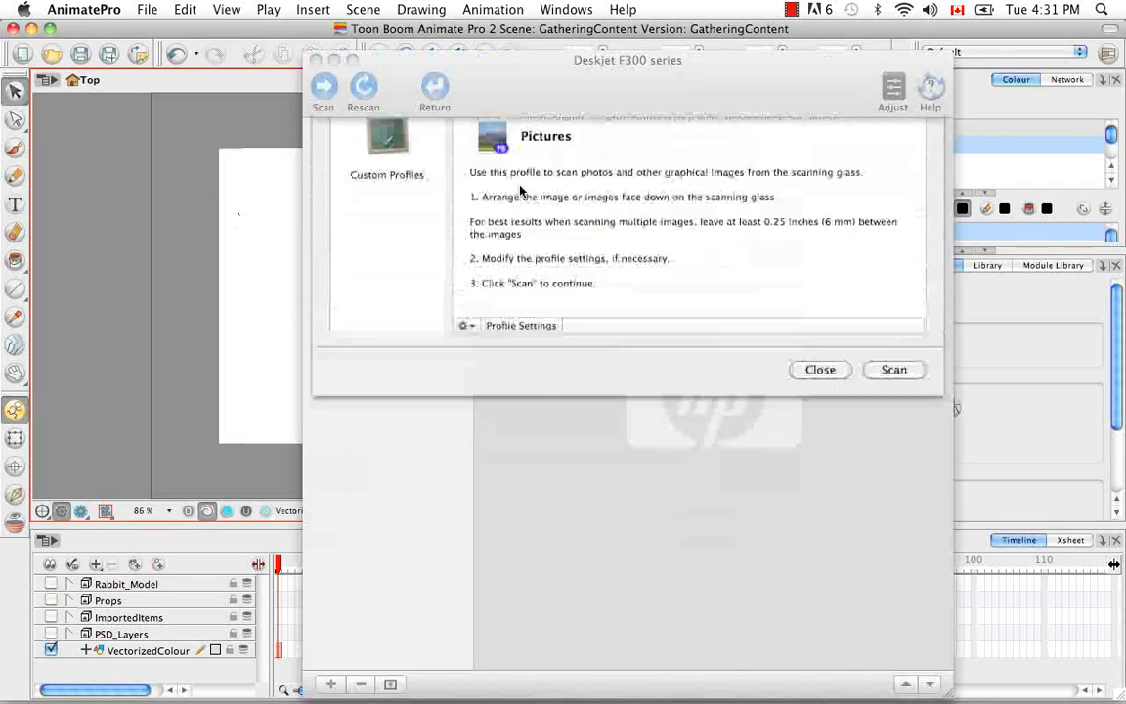
{"action": "left_click", "coordinate": [668, 250]}
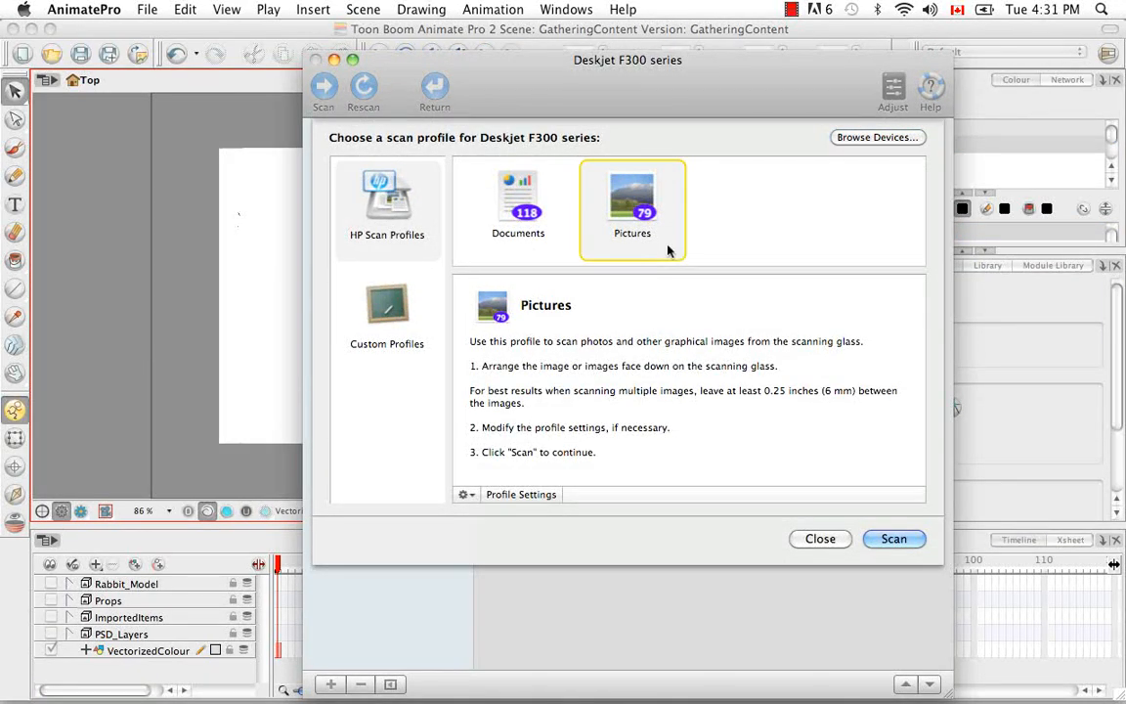
{"action": "left_click", "coordinate": [895, 542]}
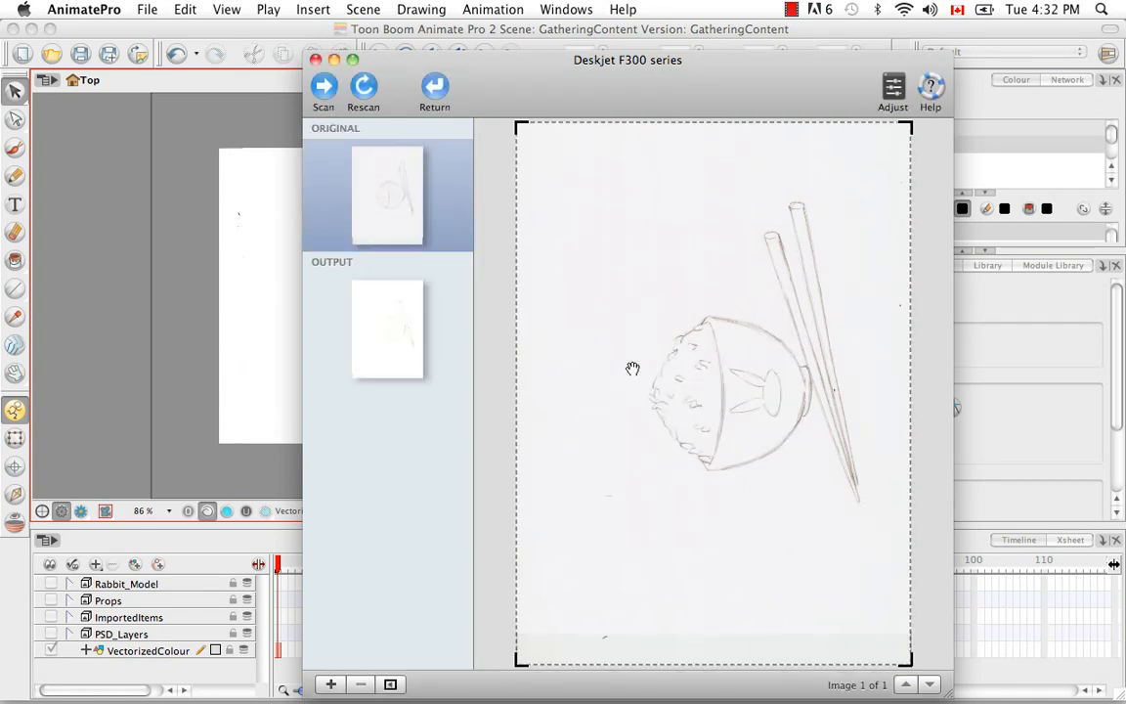
{"action": "left_click", "coordinate": [434, 88]}
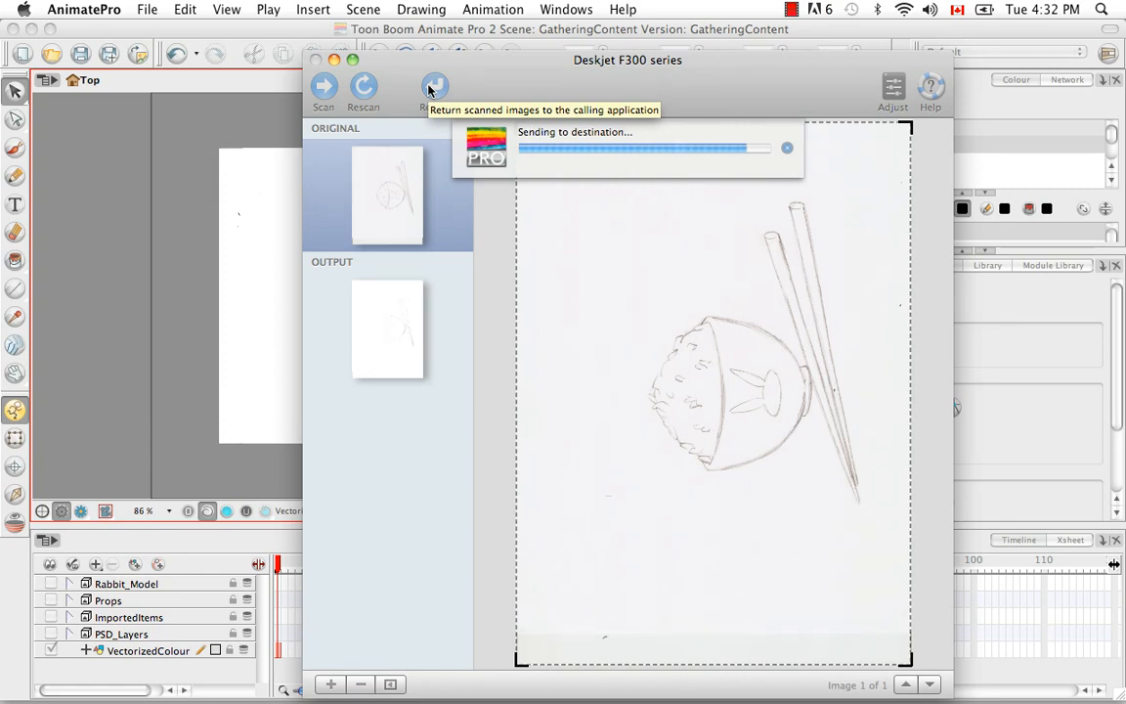
{"action": "left_click", "coordinate": [314, 60]}
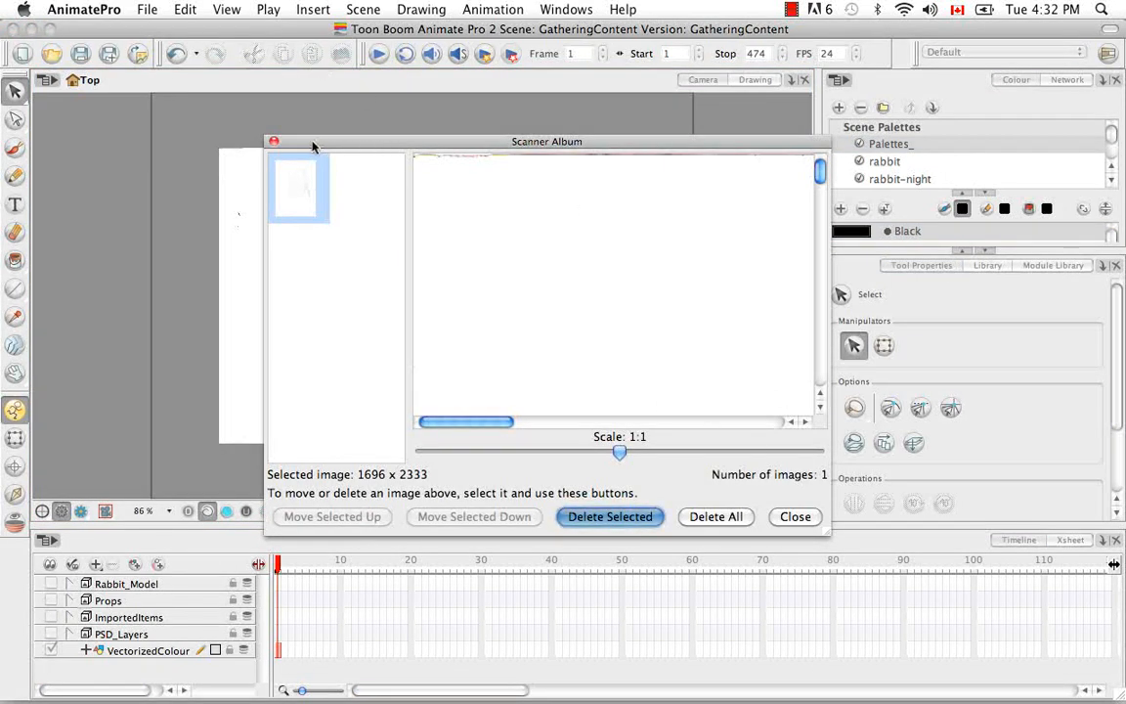
{"action": "left_click", "coordinate": [797, 517]}
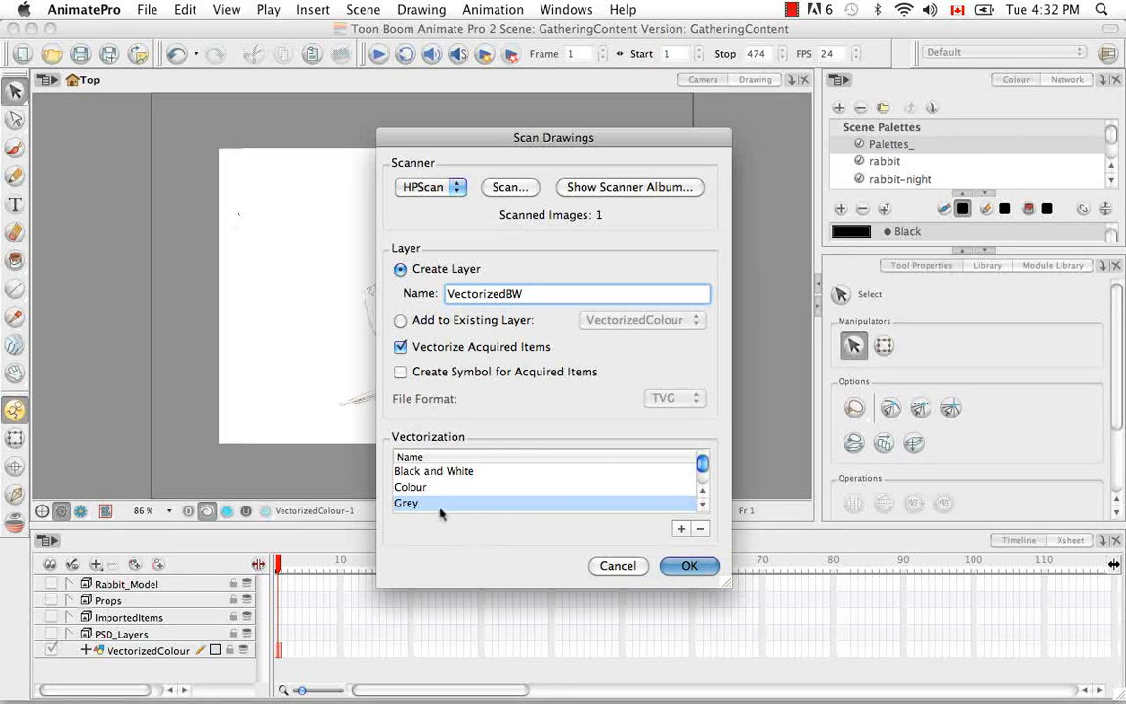
Vectorize the scan using the Black and White preset with a One Pass threshold of 0 %, and import it as VectorizedBW
{"action": "left_click", "coordinate": [442, 473]}
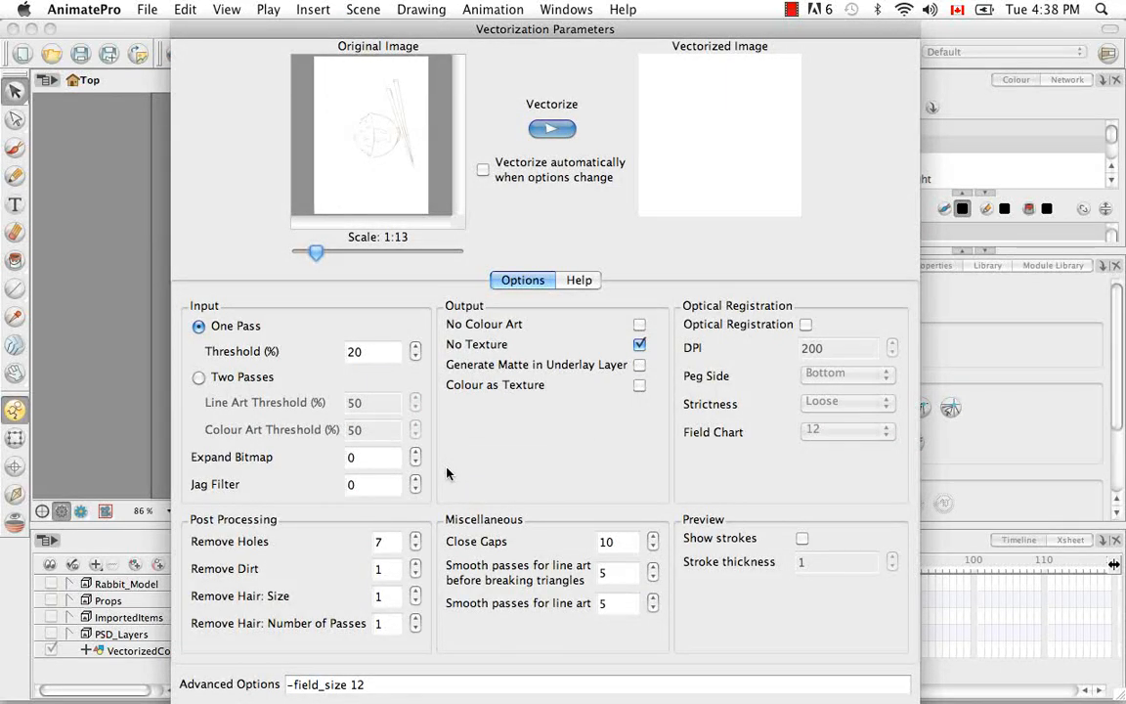
{"action": "left_click", "coordinate": [553, 129]}
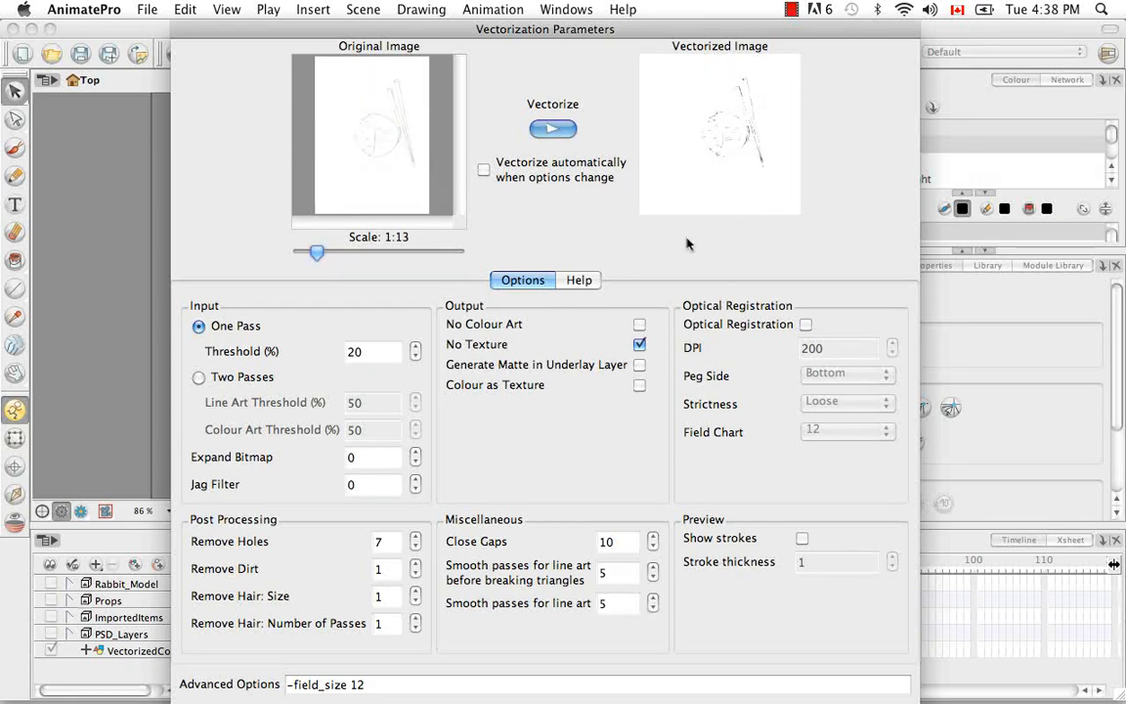
{"action": "double_click", "coordinate": [357, 352]}
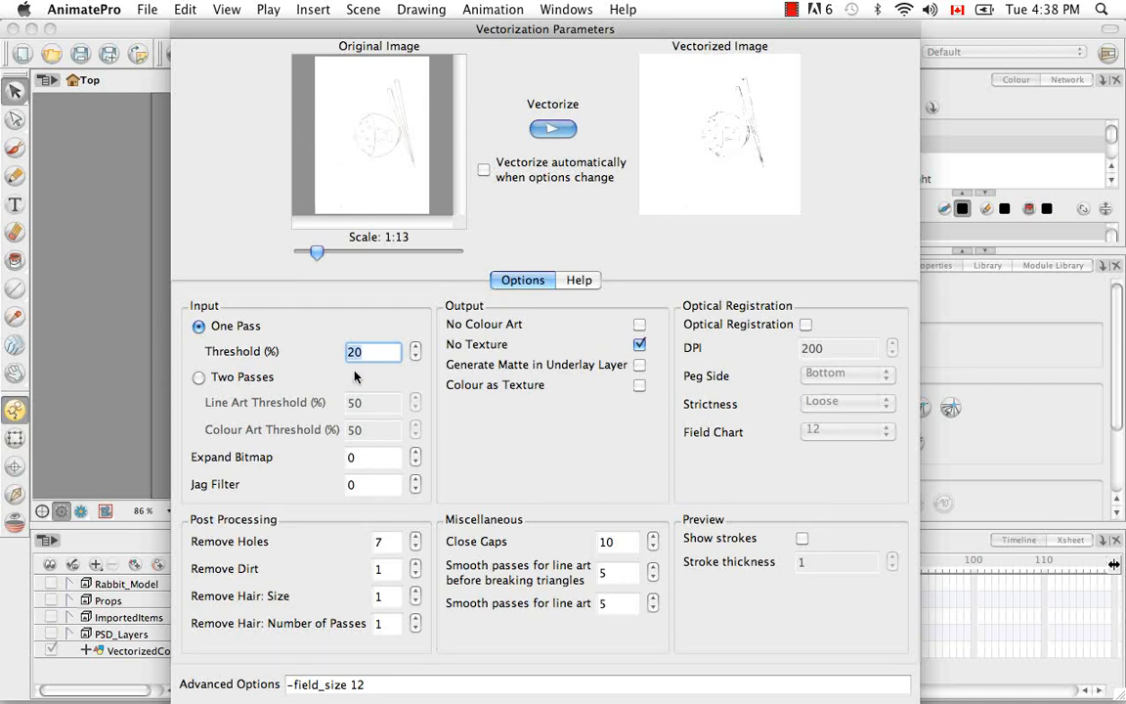
{"action": "key", "text": "BackSpace"}
{"action": "type", "text": "0"}
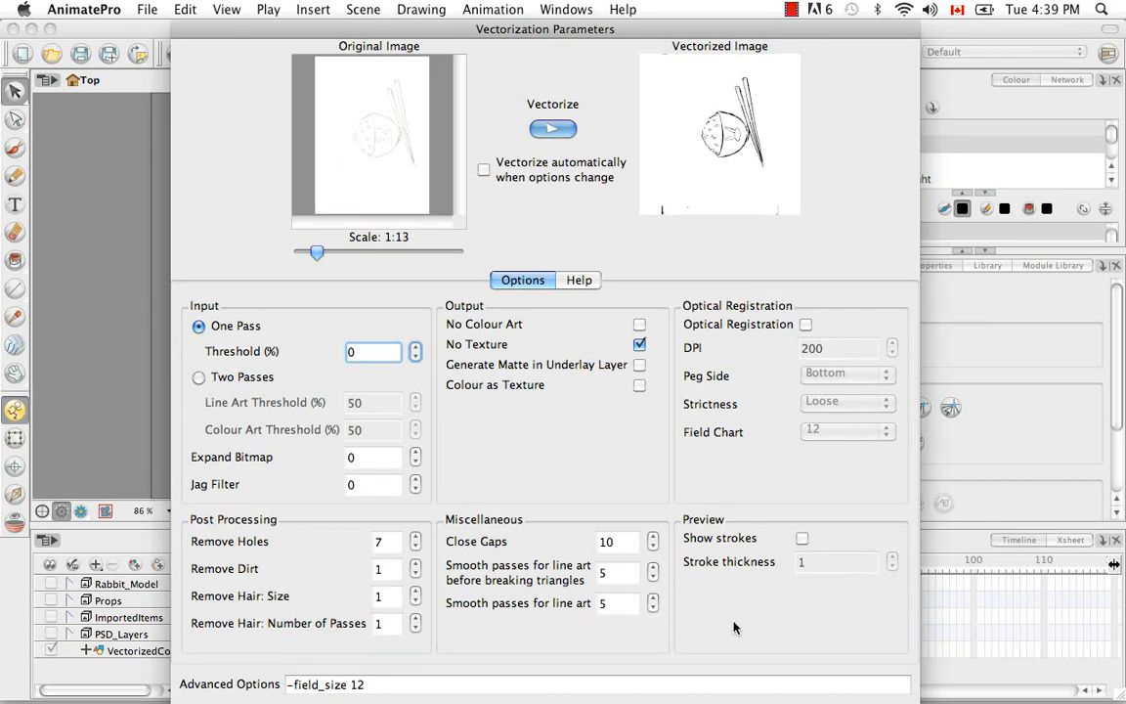
{"action": "key", "text": "Return"}
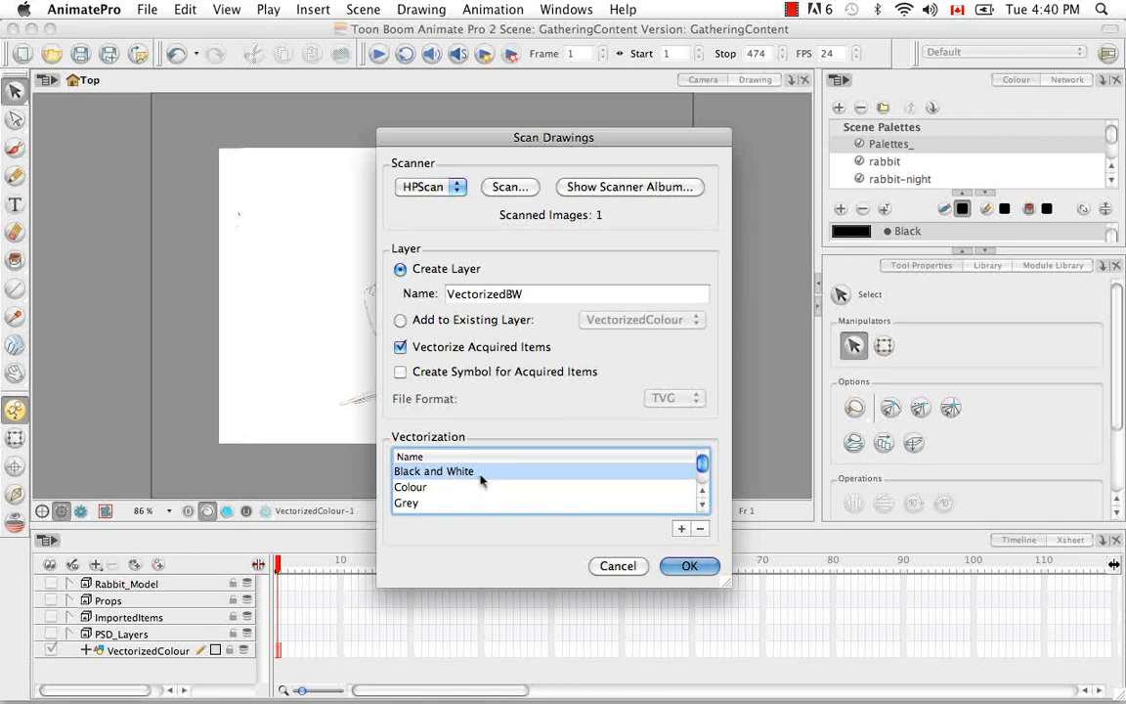
{"action": "left_click", "coordinate": [674, 569]}
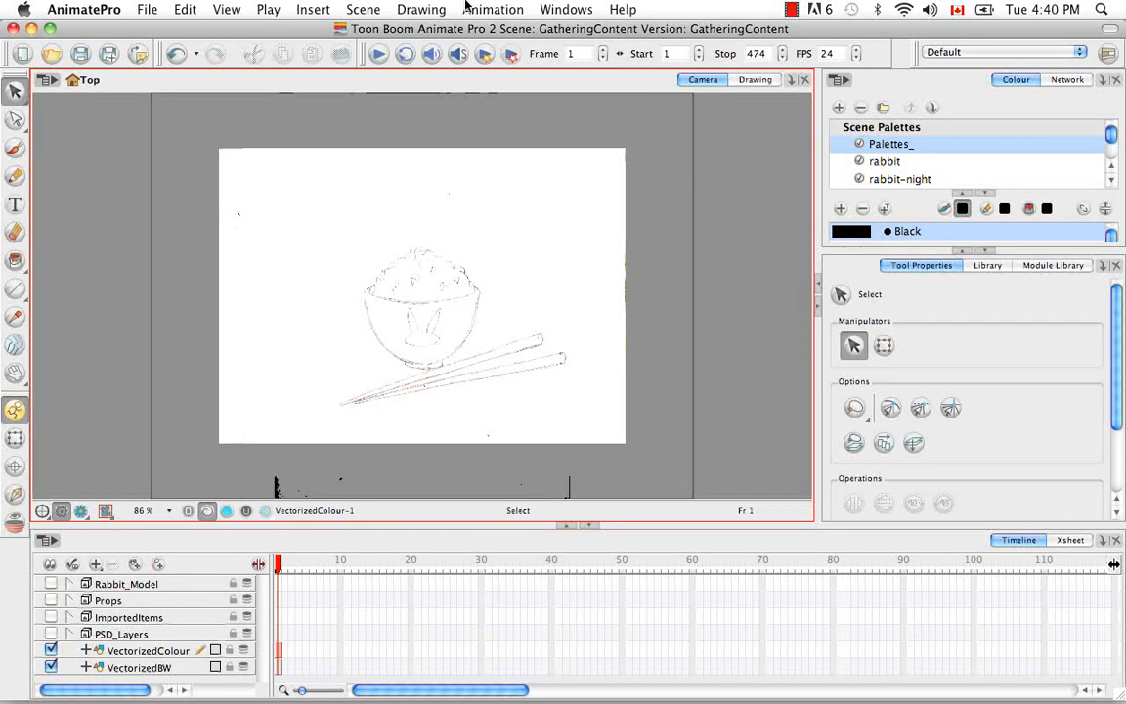
Hide the VectorizedColour layer and rotate the VectorizedBW drawing about 90 degrees clockwise so the bowl stands upright
{"action": "left_click", "coordinate": [51, 650]}
{"action": "mouse_move", "coordinate": [512, 114]}
{"action": "left_mouse_down"}
{"action": "mouse_move", "coordinate": [430, 98]}
{"action": "mouse_move", "coordinate": [332, 122]}
{"action": "mouse_move", "coordinate": [249, 274]}
{"action": "mouse_move", "coordinate": [665, 349]}
{"action": "mouse_move", "coordinate": [494, 115]}
{"action": "left_mouse_up"}
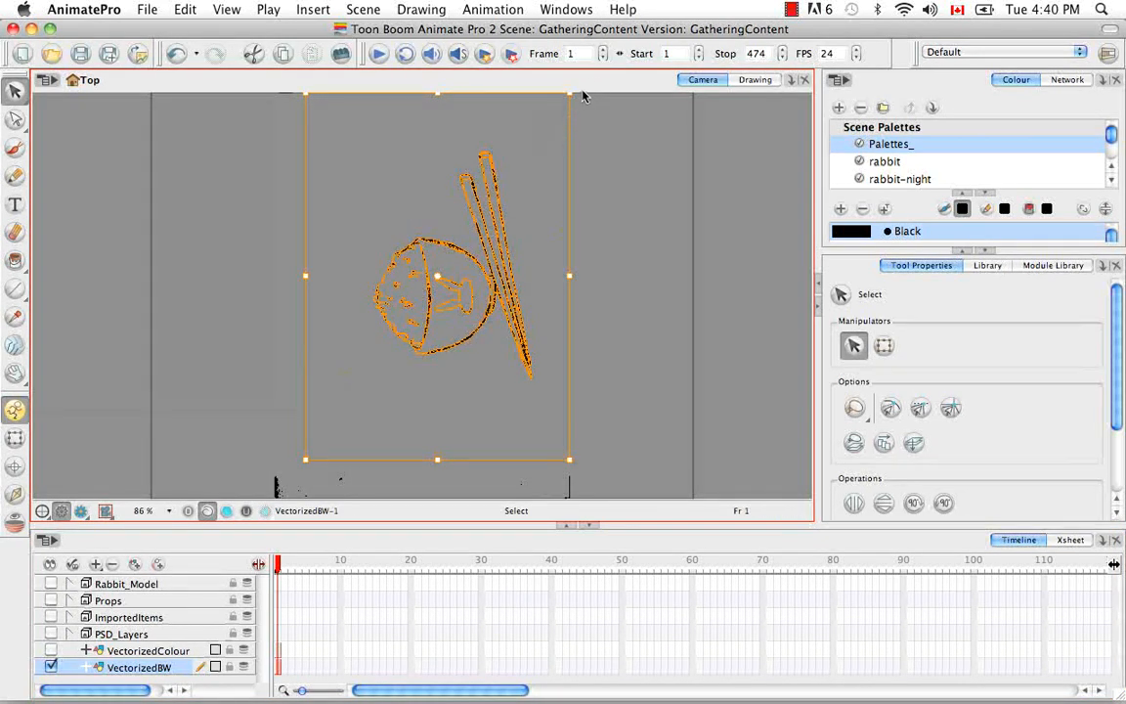
{"action": "mouse_move", "coordinate": [578, 95]}
{"action": "left_mouse_down"}
{"action": "mouse_move", "coordinate": [673, 206]}
{"action": "mouse_move", "coordinate": [628, 392]}
{"action": "mouse_move", "coordinate": [591, 450]}
{"action": "mouse_move", "coordinate": [599, 436]}
{"action": "left_mouse_up"}
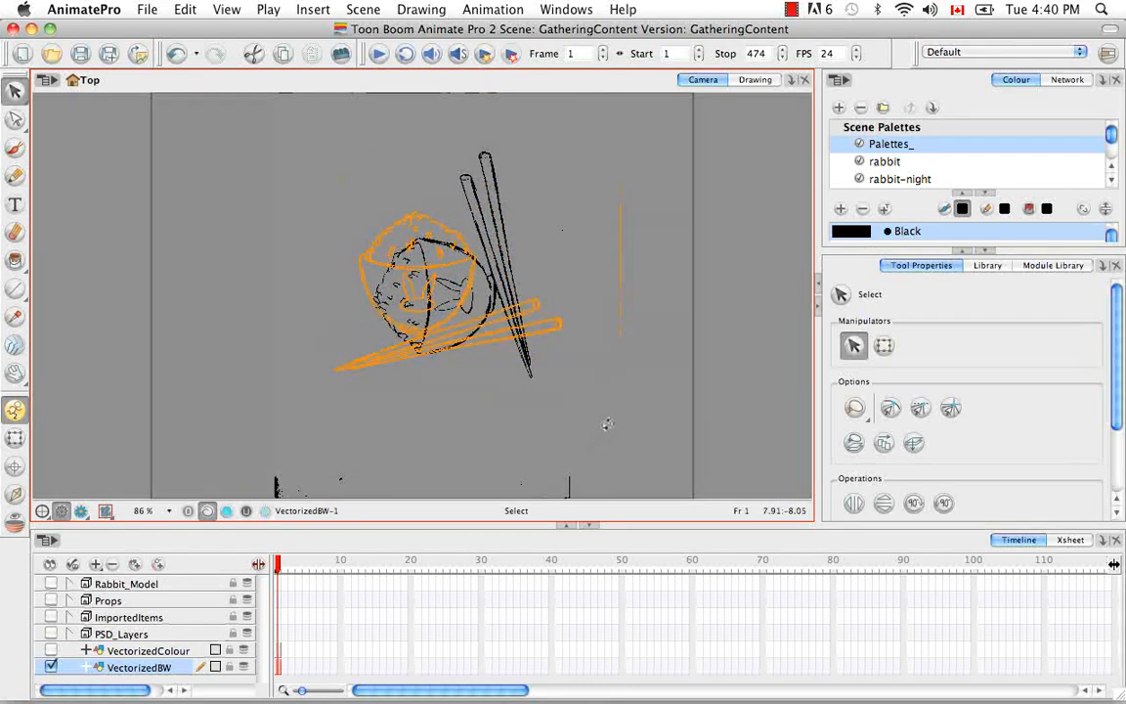
{"action": "key", "text": "super+z"}
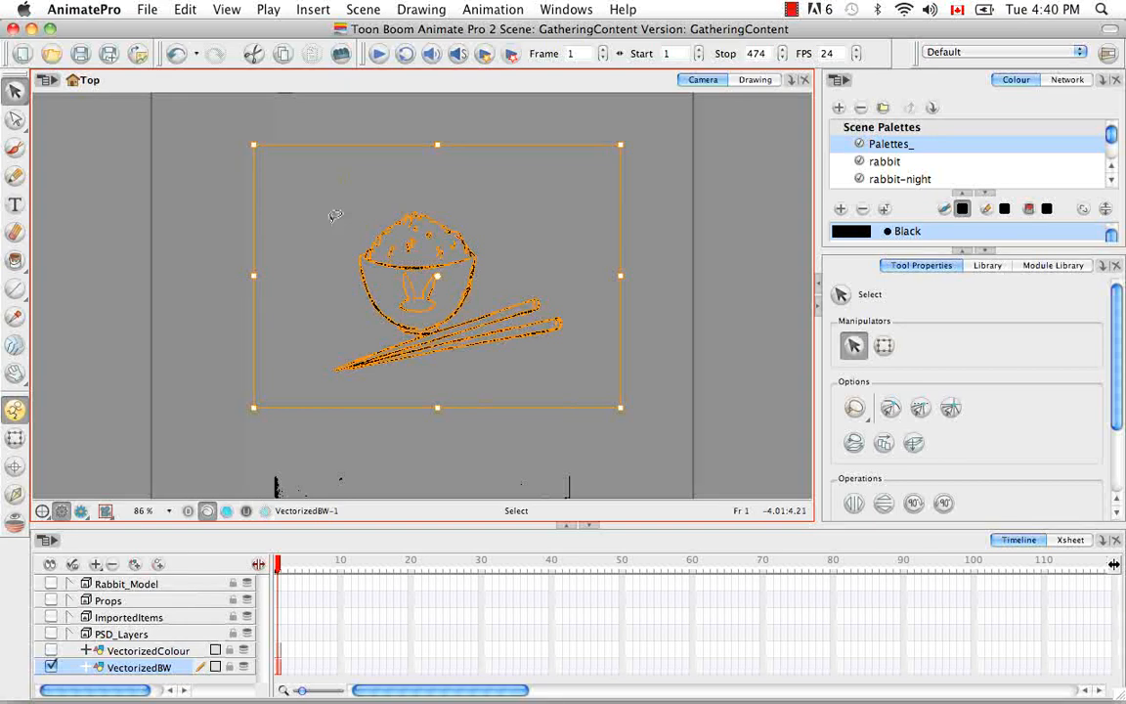
Examine the vectorized black lines of the rice and bowl up close at 300% and deselect the drawing
{"action": "key", "text": "2"}
{"action": "key", "text": "2"}
{"action": "key", "text": "2"}
{"action": "key", "text": "2"}
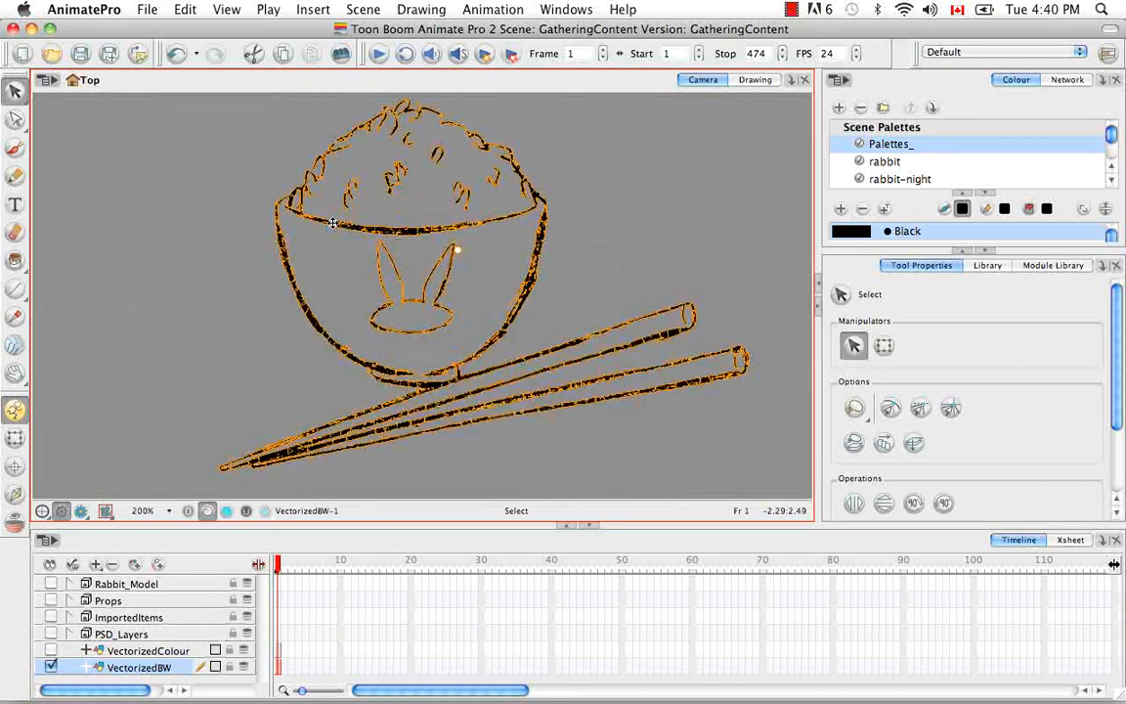
{"action": "key", "text": "space"}
{"action": "left_click_drag", "start_coordinate": [206, 188], "coordinate": [330, 448]}
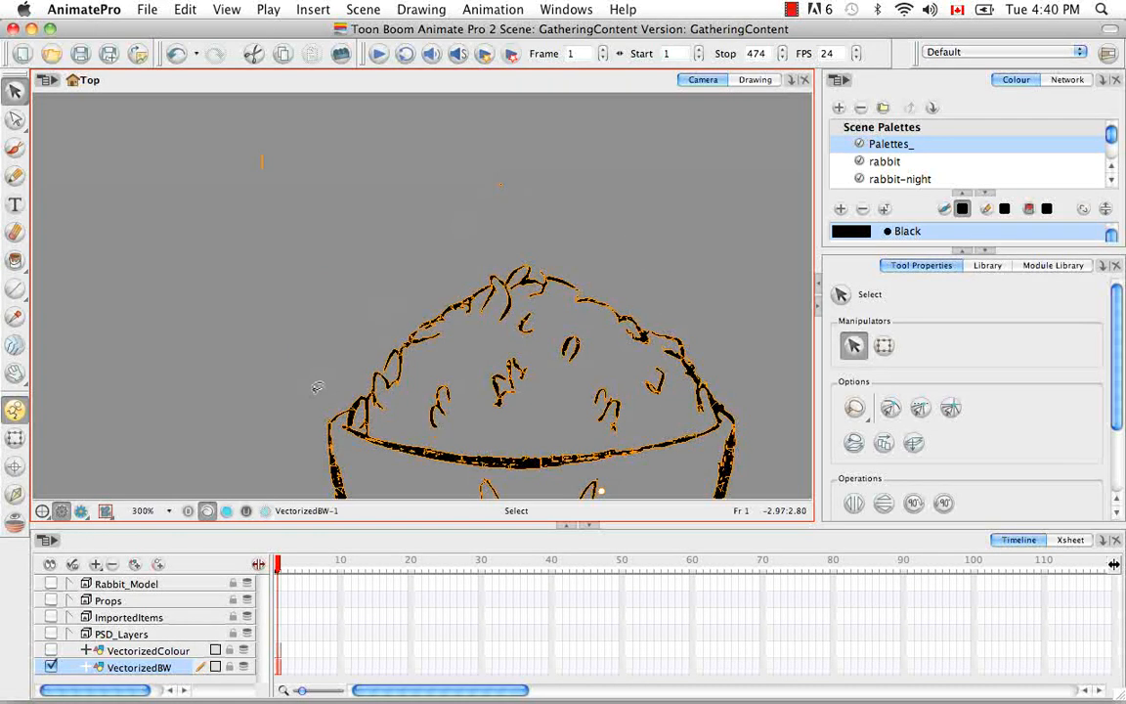
{"action": "left_click_drag", "start_coordinate": [314, 393], "coordinate": [230, 281]}
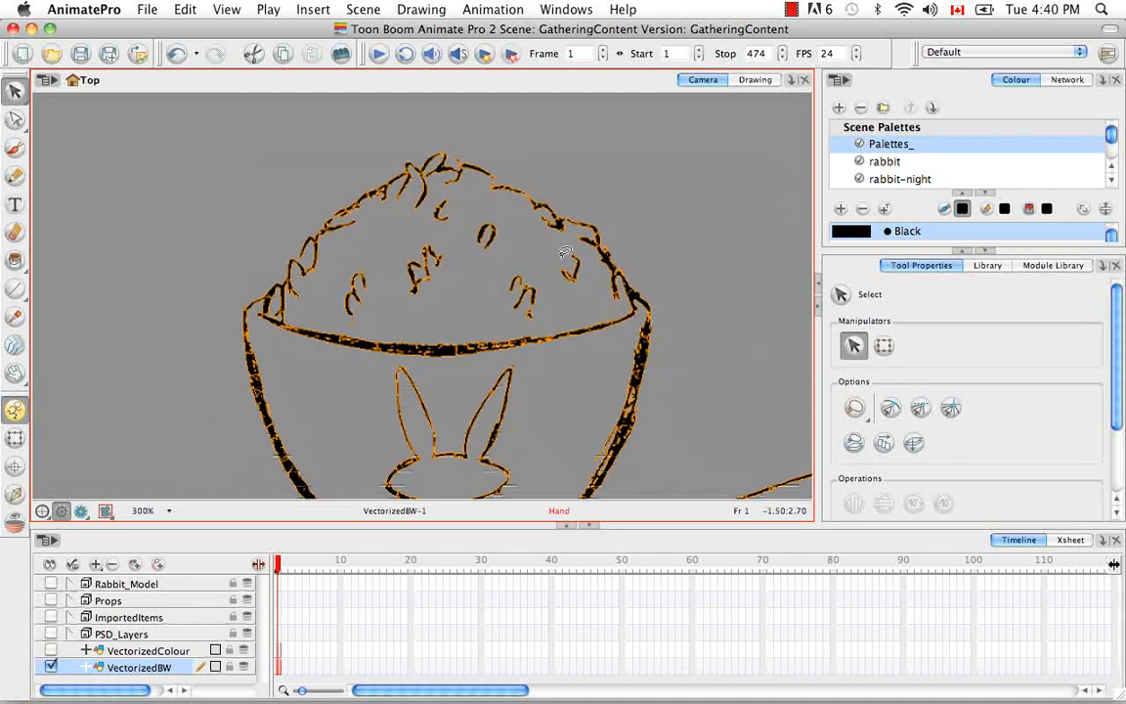
{"action": "left_click_drag", "start_coordinate": [640, 216], "coordinate": [456, 145]}
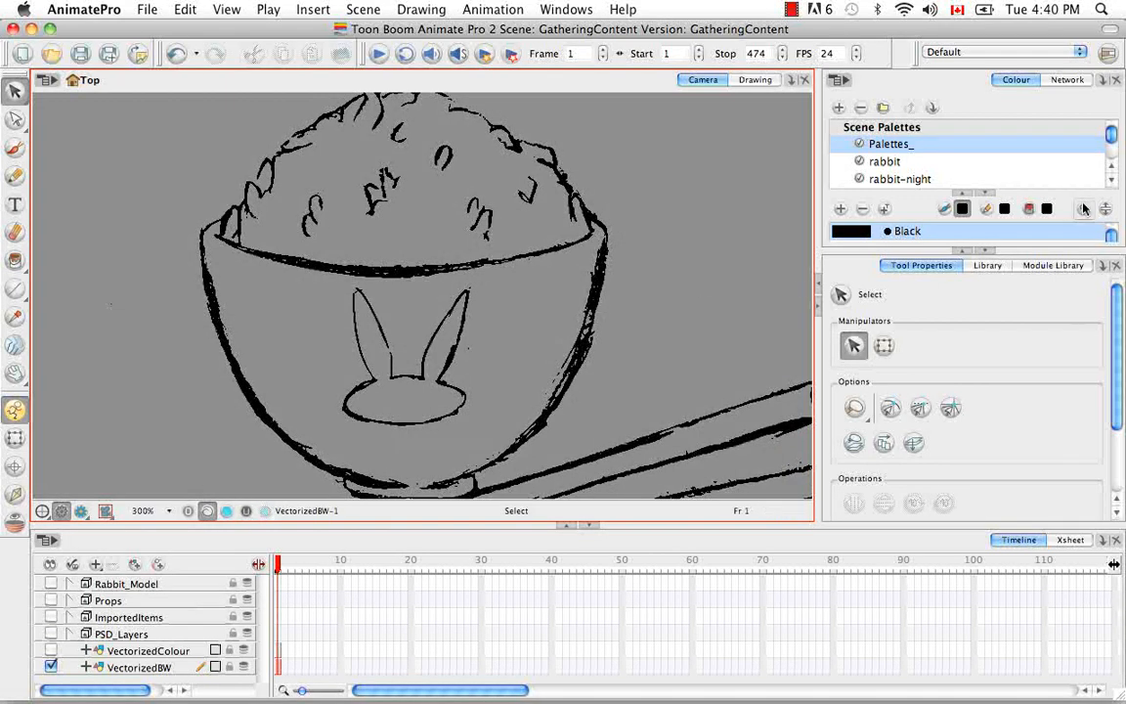
Expand the colour swatch list, pick Green, and set the Paint tool to Close Medium Gap
{"action": "left_click", "coordinate": [965, 193]}
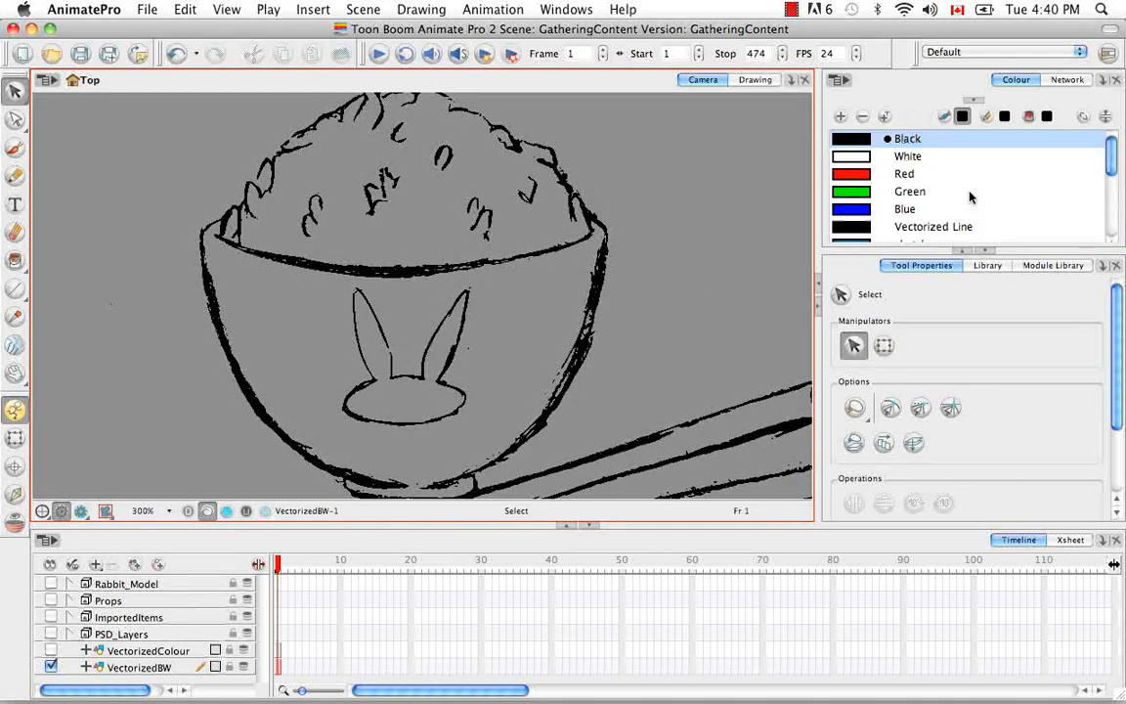
{"action": "left_click_drag", "start_coordinate": [1111, 160], "coordinate": [1111, 174]}
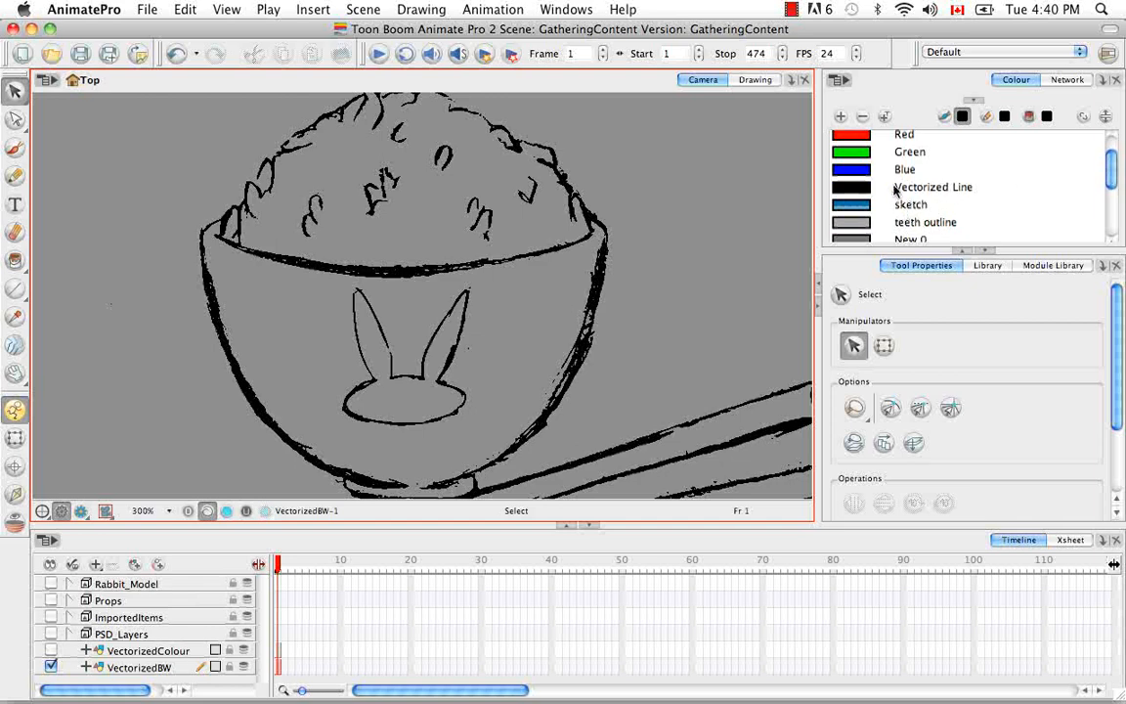
{"action": "left_click", "coordinate": [867, 158]}
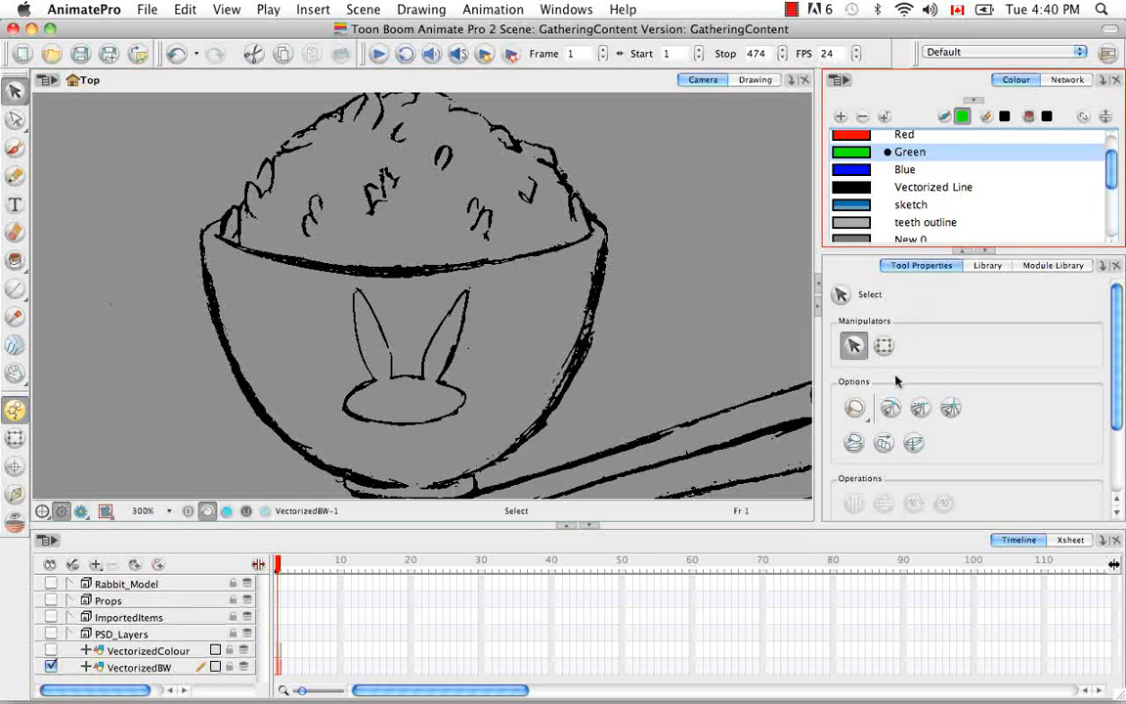
{"action": "left_click", "coordinate": [17, 260]}
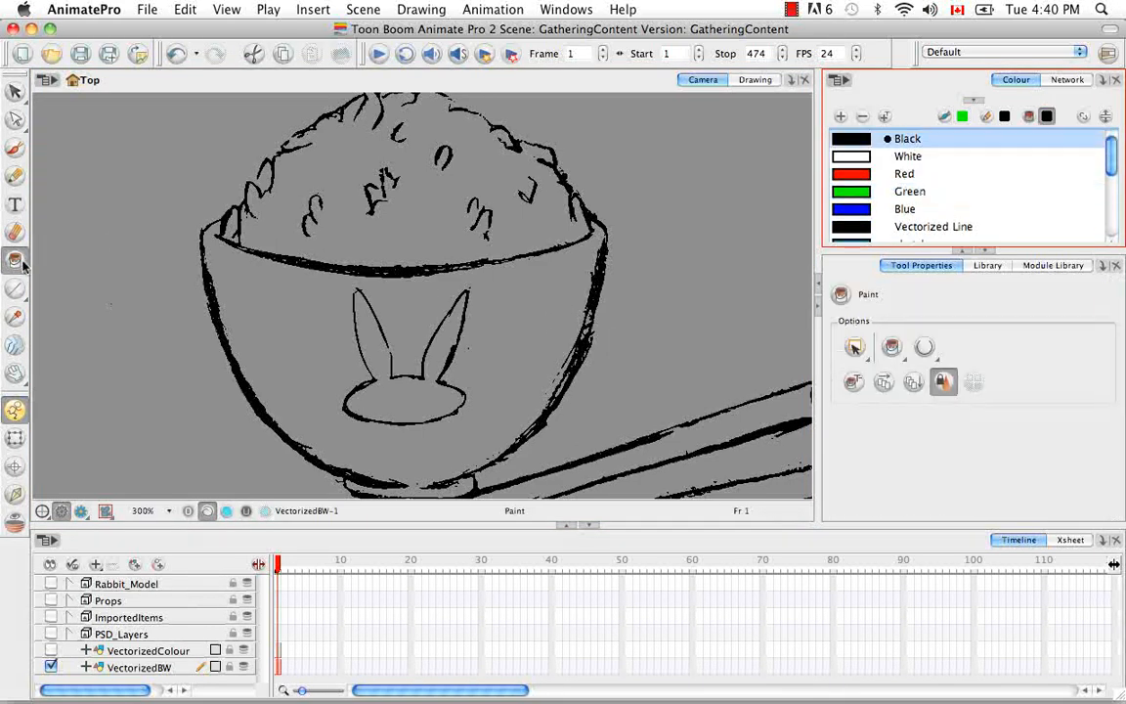
{"action": "left_click", "coordinate": [925, 347]}
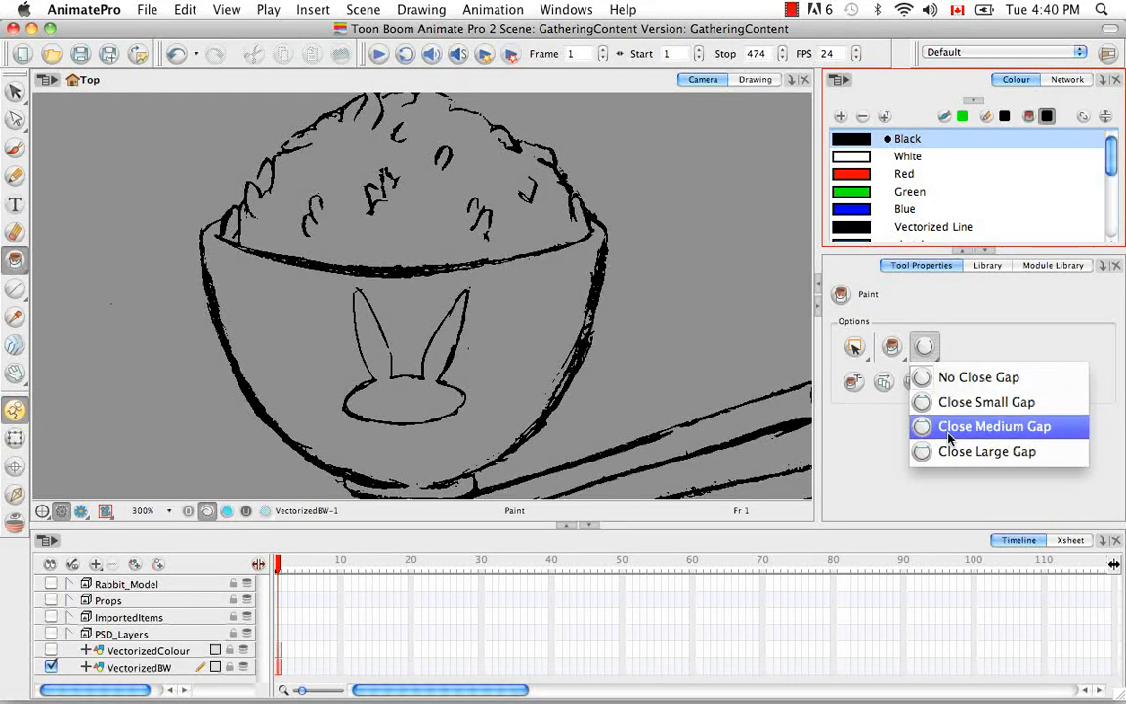
{"action": "left_click", "coordinate": [994, 426]}
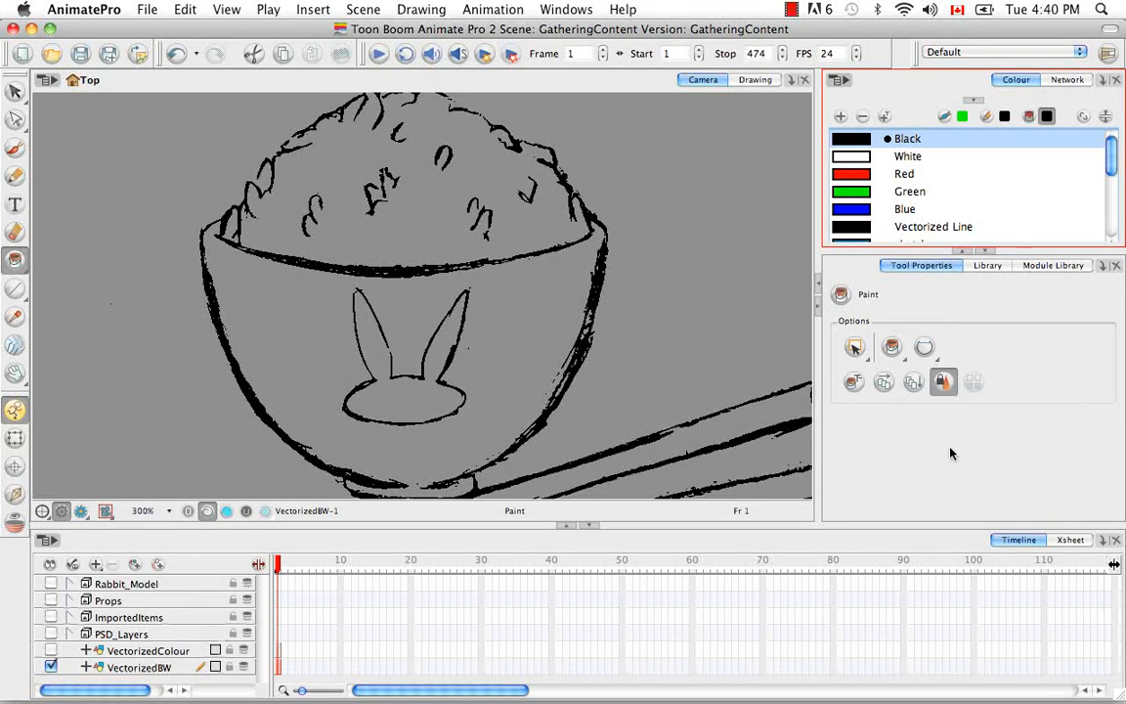
Try filling the bowl with Black and undo the fill
{"action": "left_click", "coordinate": [531, 307]}
{"action": "left_click", "coordinate": [532, 309]}
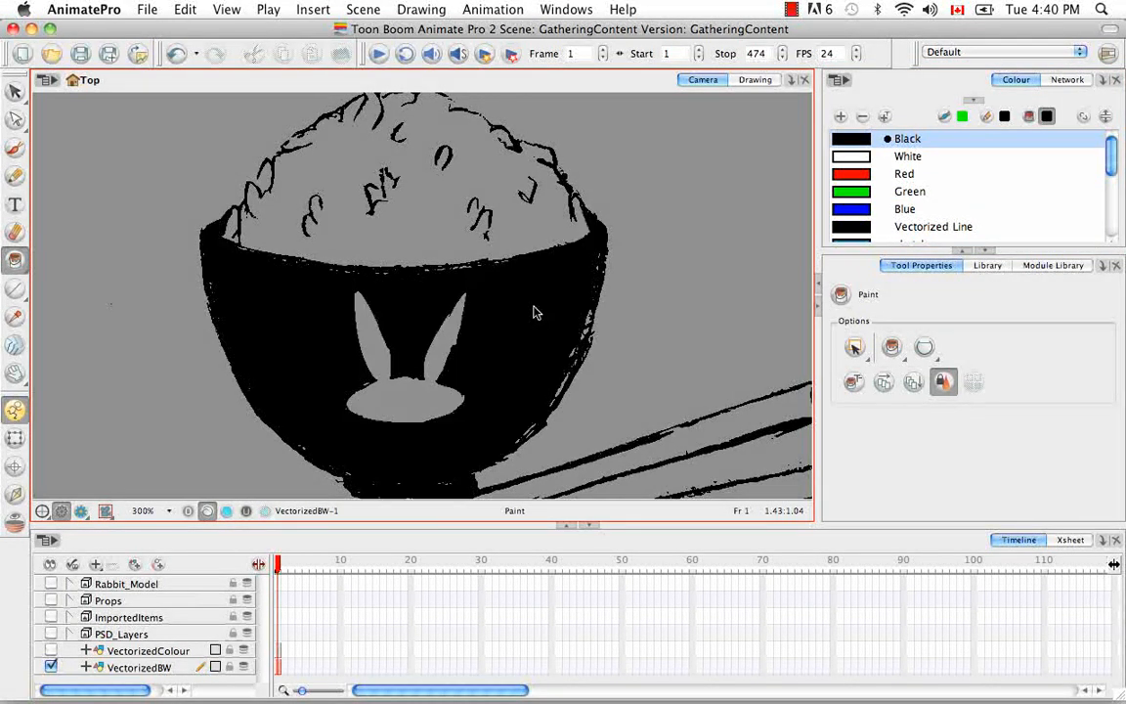
{"action": "key", "text": "super+z"}
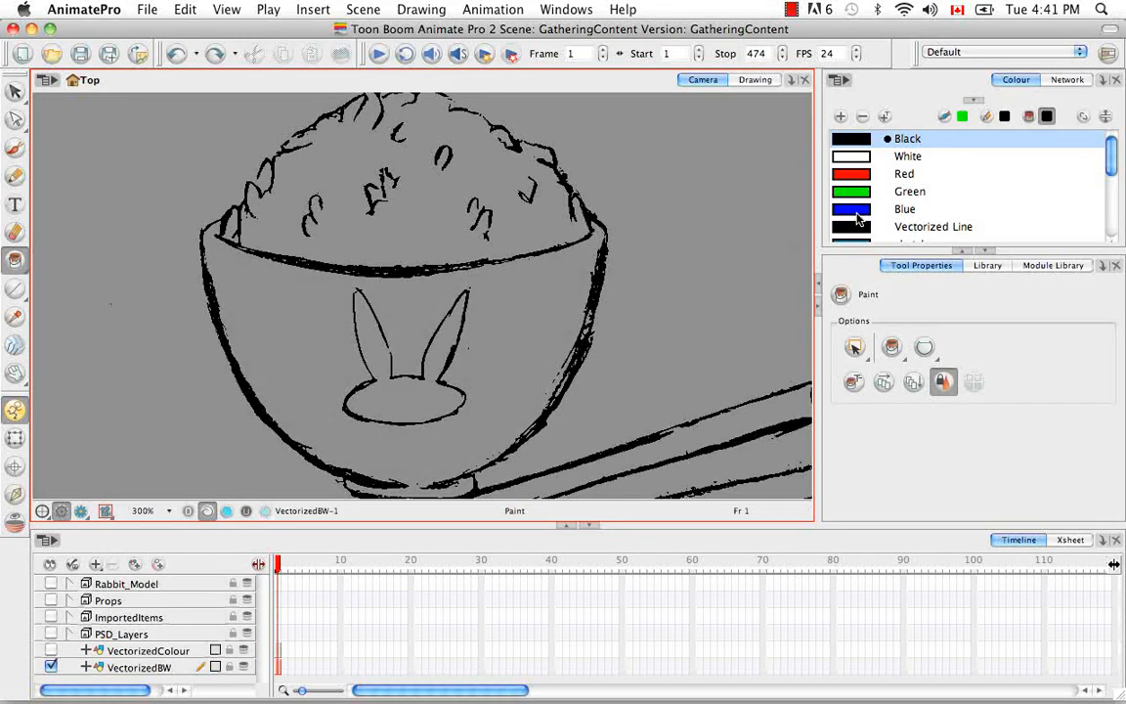
Try filling the bowl around the rabbit shape with Green, undo the fill and return to the Select tool
{"action": "left_click", "coordinate": [855, 194]}
{"action": "left_click", "coordinate": [535, 304]}
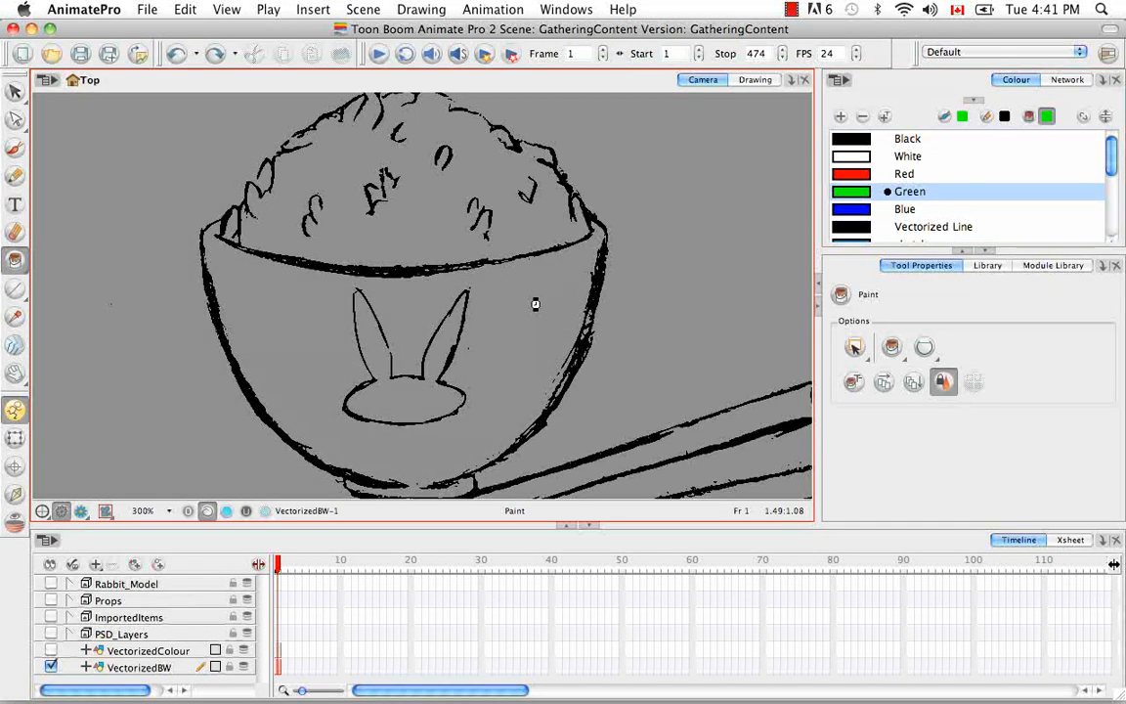
{"action": "left_click", "coordinate": [535, 304]}
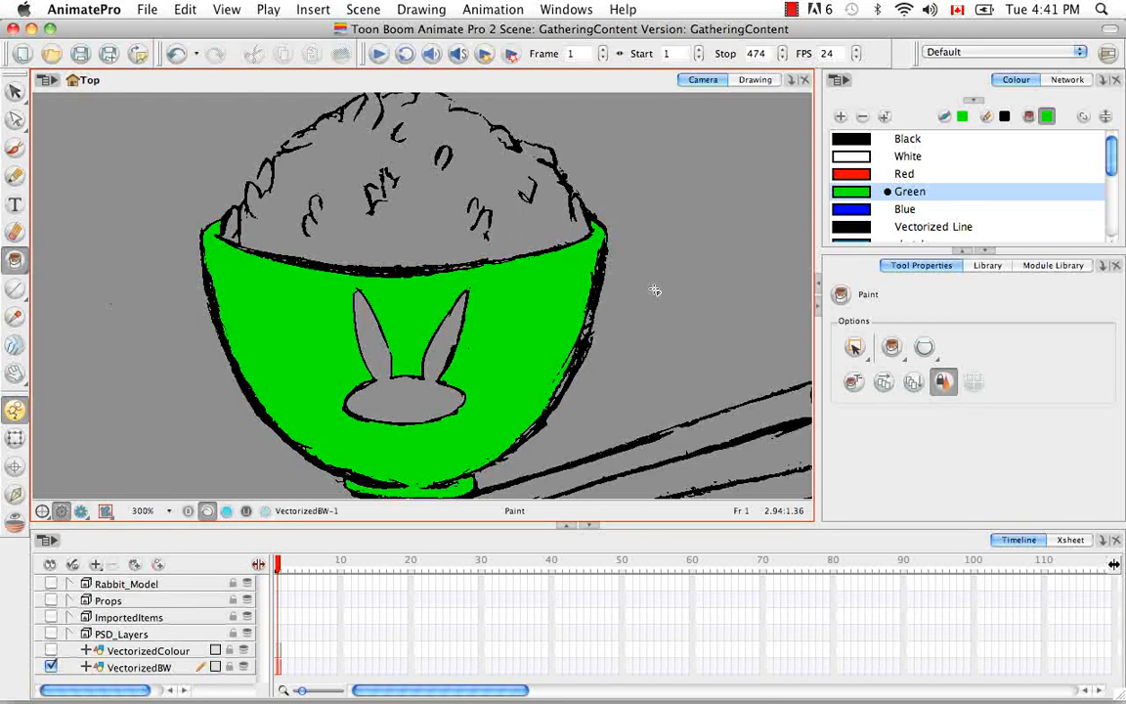
{"action": "left_click", "coordinate": [15, 90]}
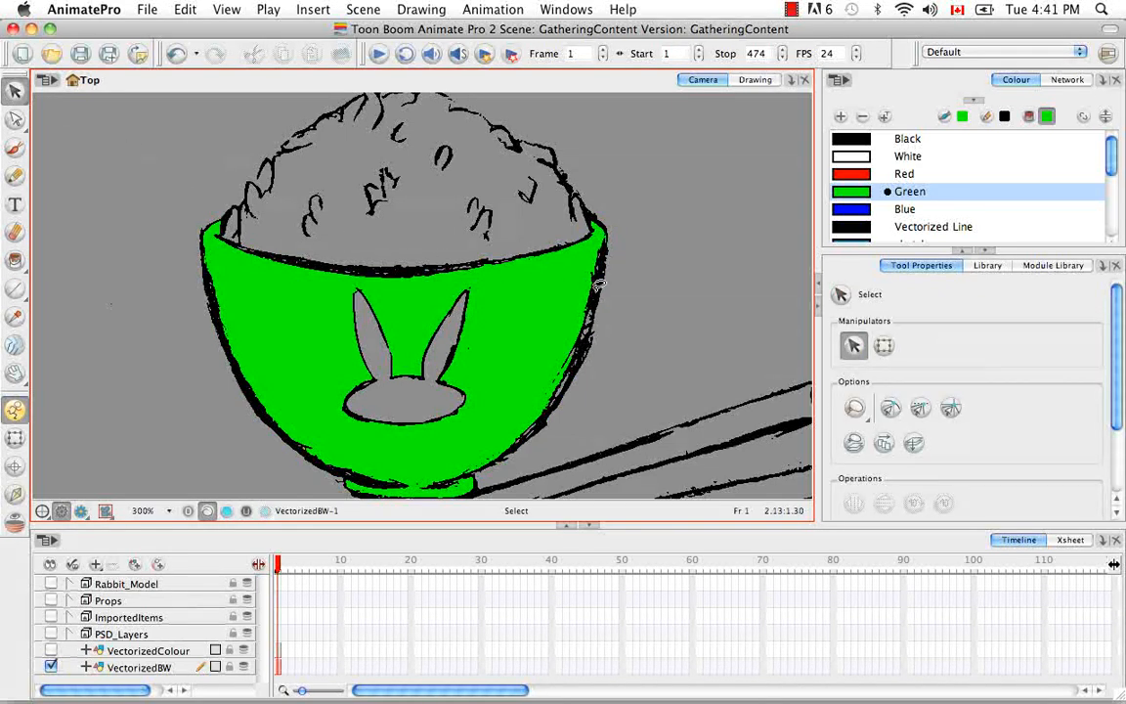
{"action": "key", "text": "super+z"}
{"action": "key", "text": "2"}
{"action": "key", "text": "2"}
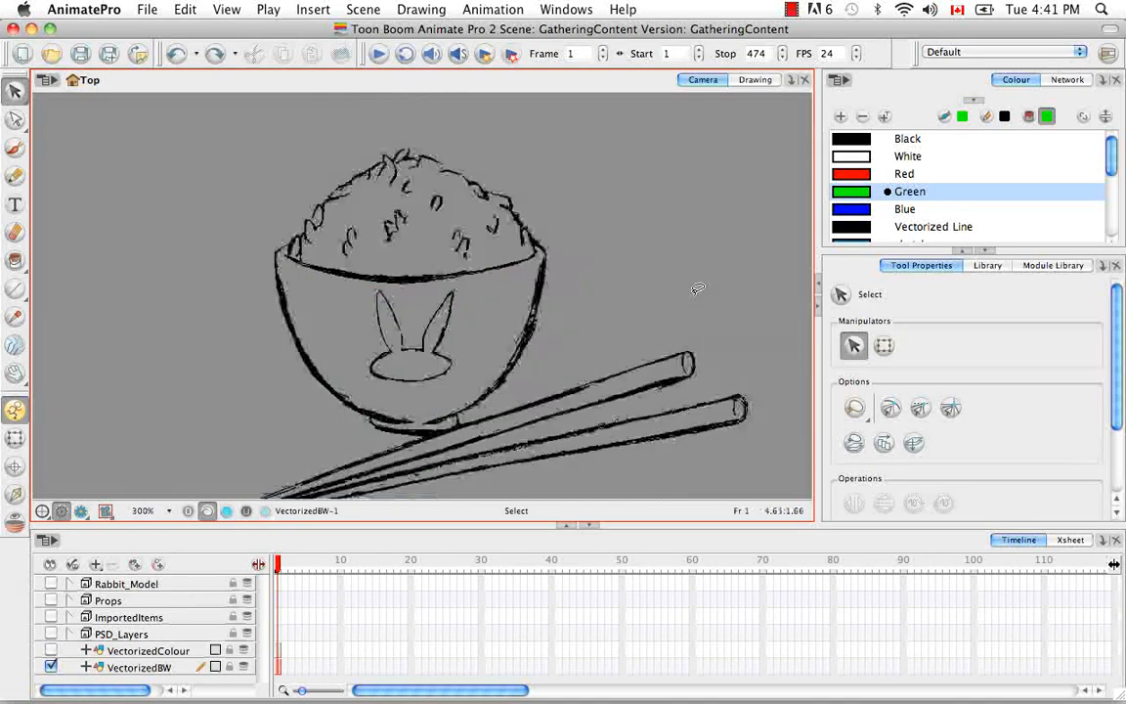
Set up a scanner import that creates a layer named Bitmap, with vectorization of acquired items turned off and TGA as the file format
{"action": "key", "text": "2"}
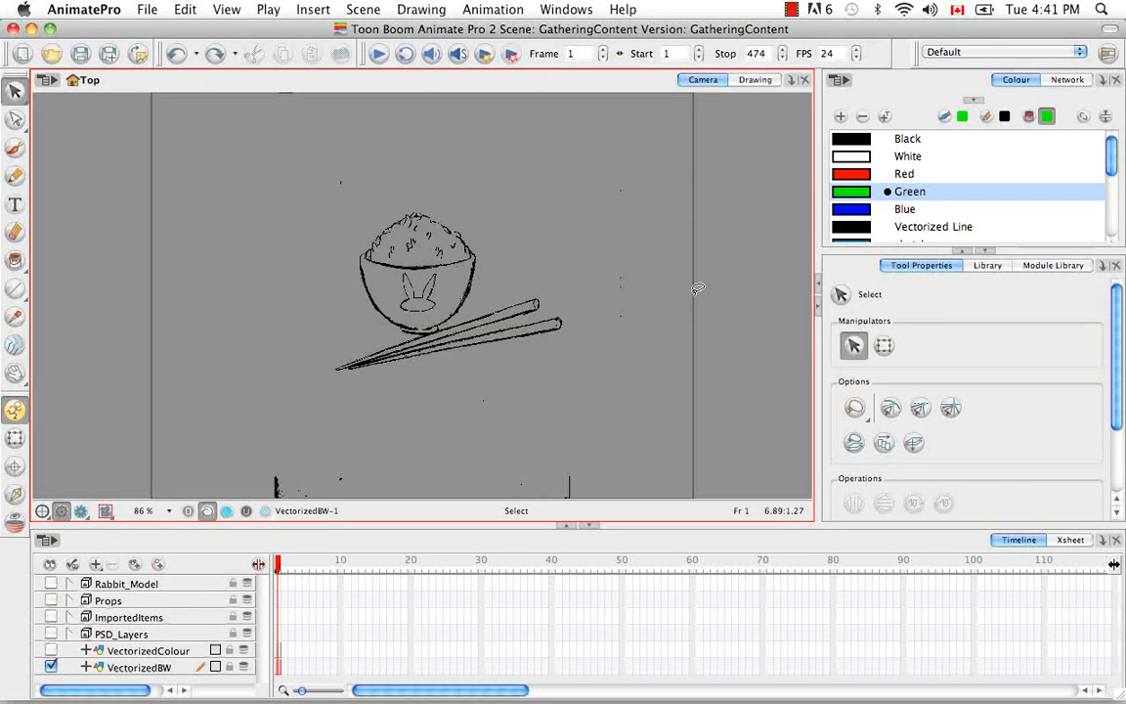
{"action": "left_click", "coordinate": [148, 10]}
{"action": "mouse_move", "coordinate": [231, 225]}
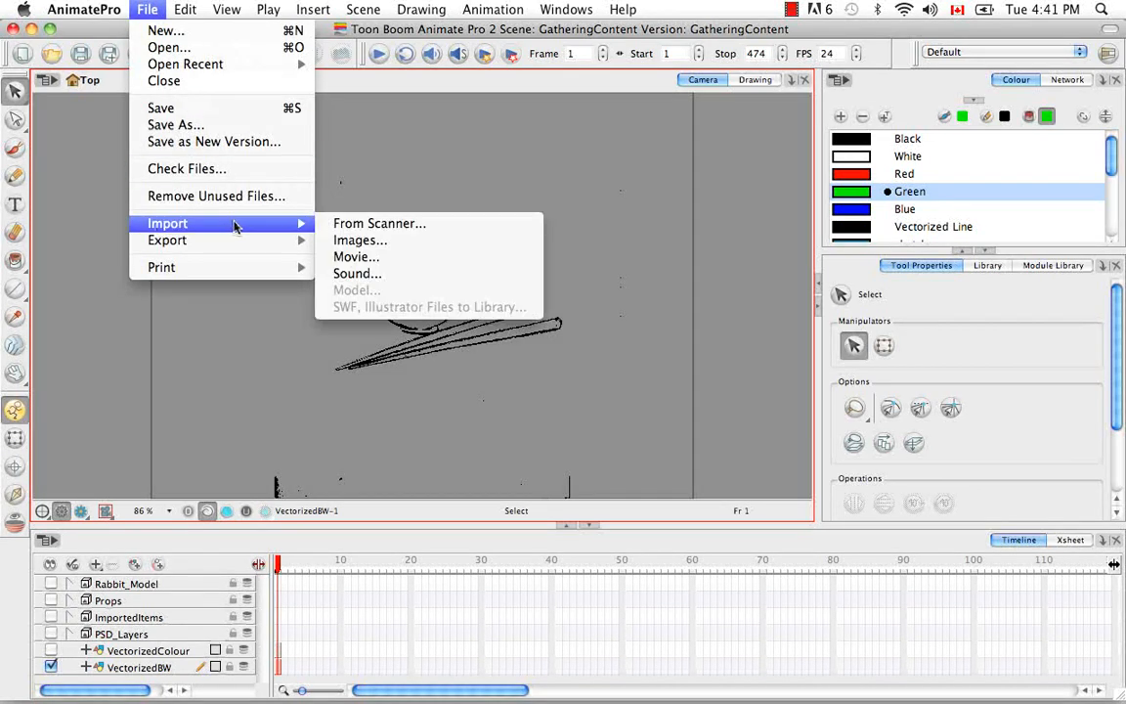
{"action": "left_click", "coordinate": [342, 224]}
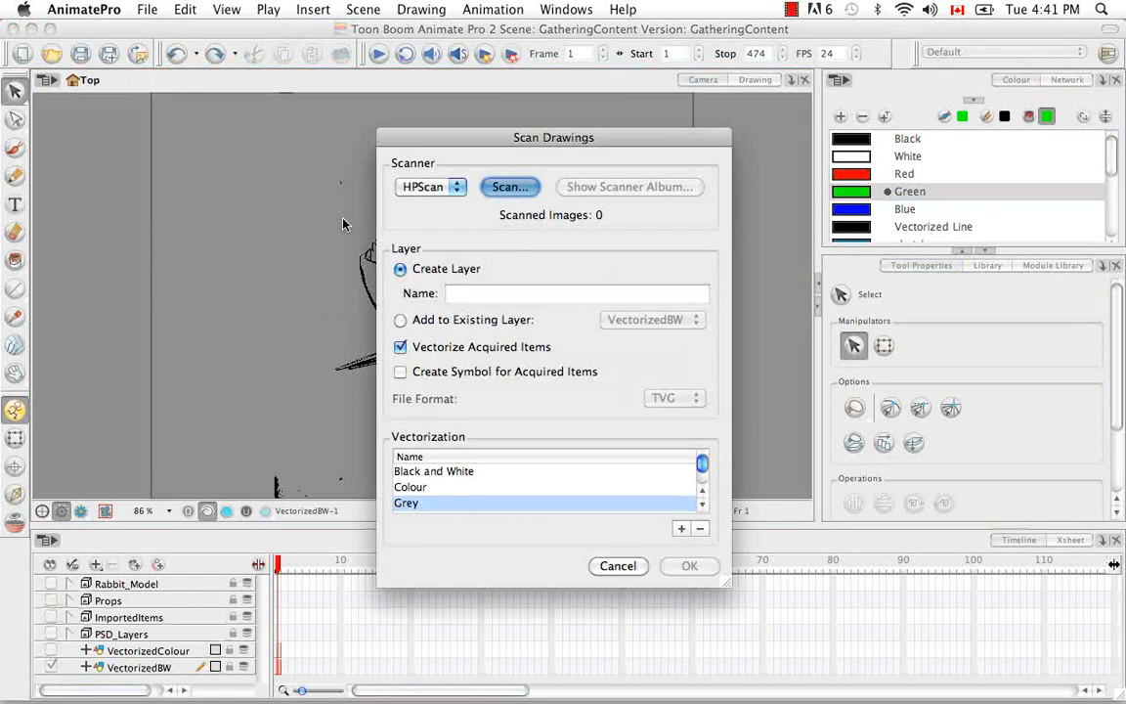
{"action": "left_click", "coordinate": [504, 293]}
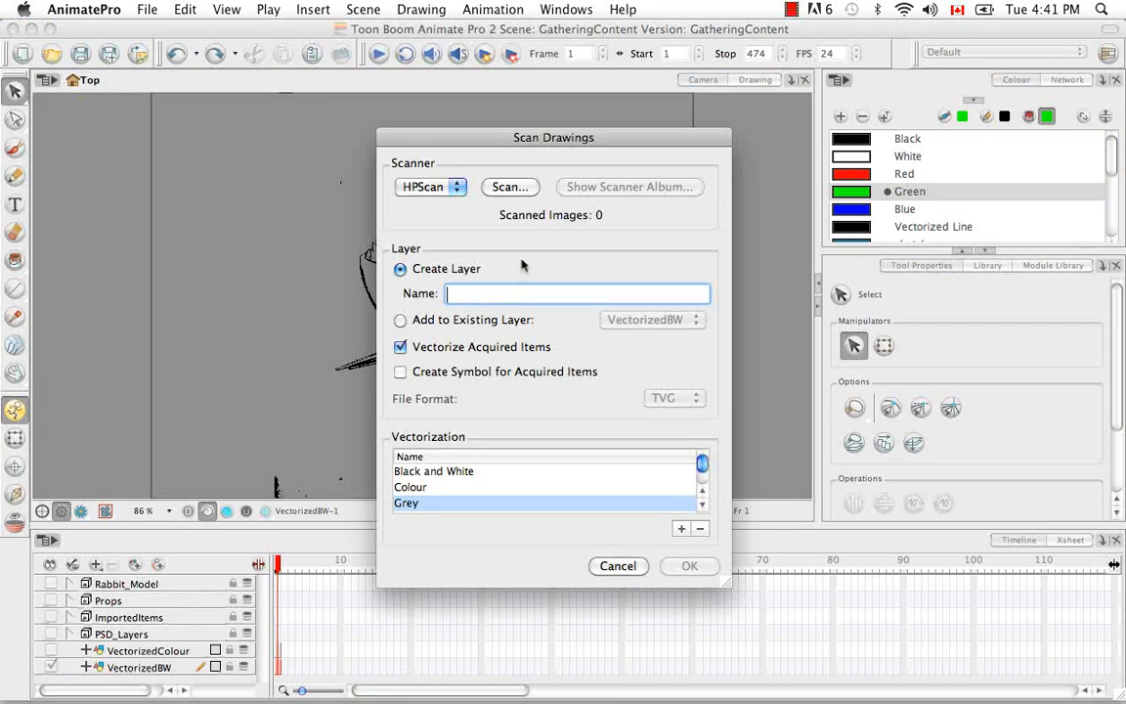
{"action": "type", "text": "Bitmap"}
{"action": "left_click", "coordinate": [401, 347]}
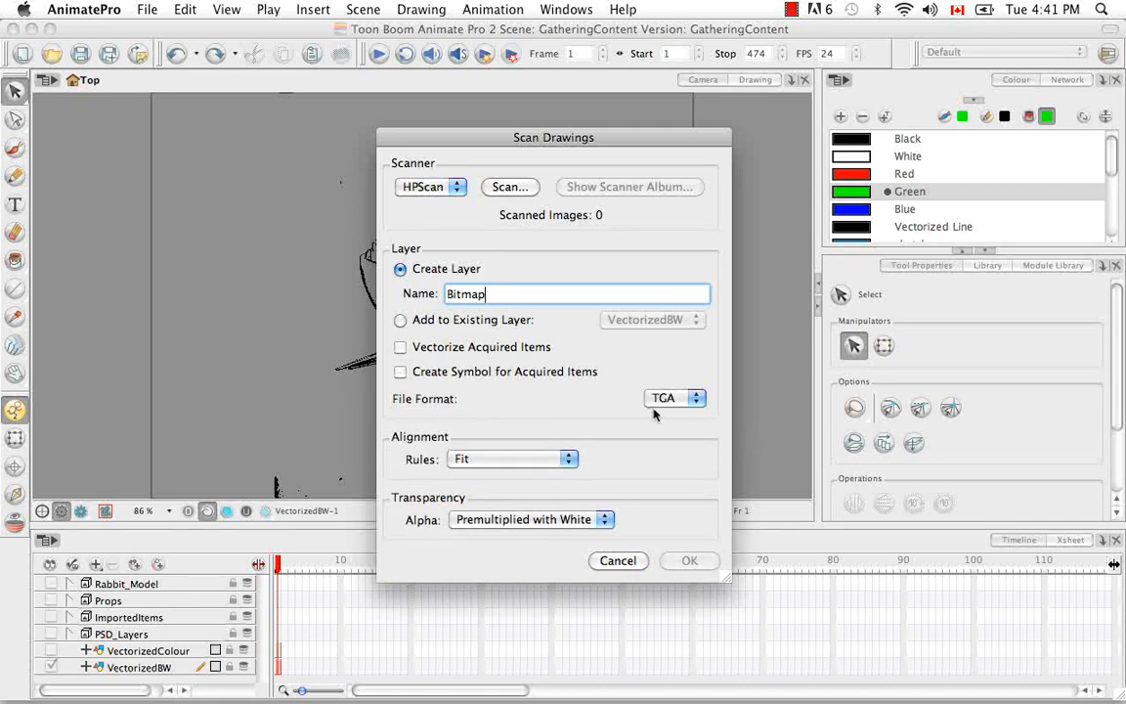
{"action": "left_click", "coordinate": [698, 398]}
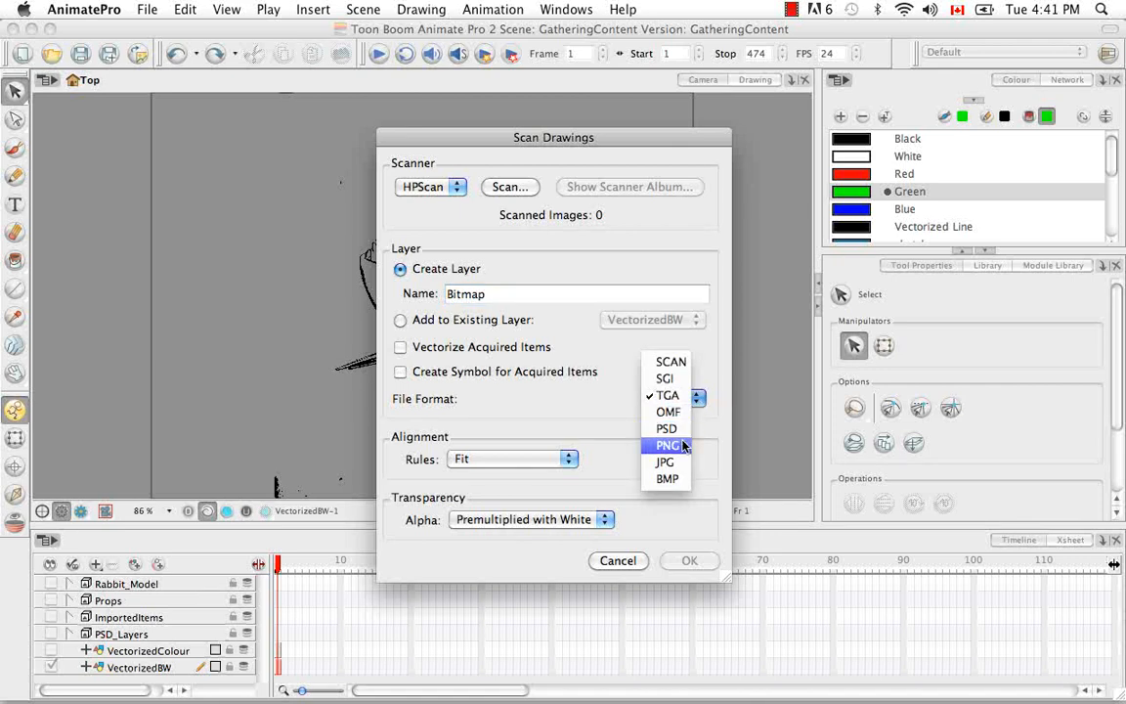
{"action": "left_click", "coordinate": [706, 443]}
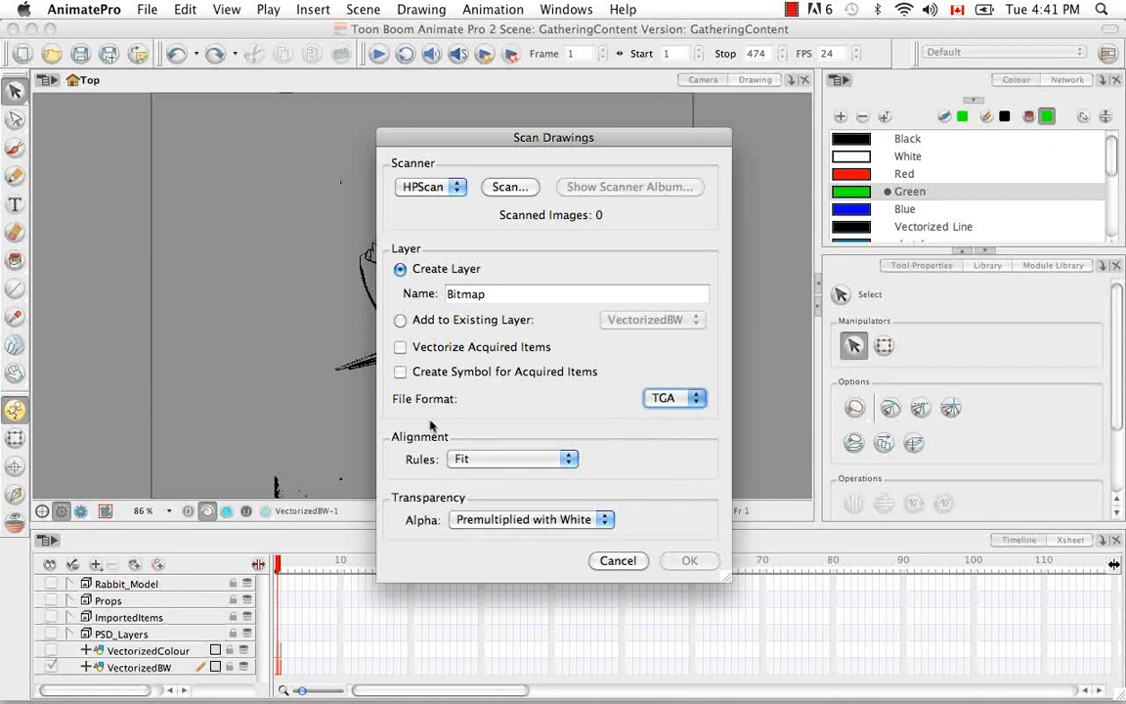
Try the Pan and Project Resolution alignment rules for the Bitmap scan and set the rule back to Fit
{"action": "left_click", "coordinate": [569, 459]}
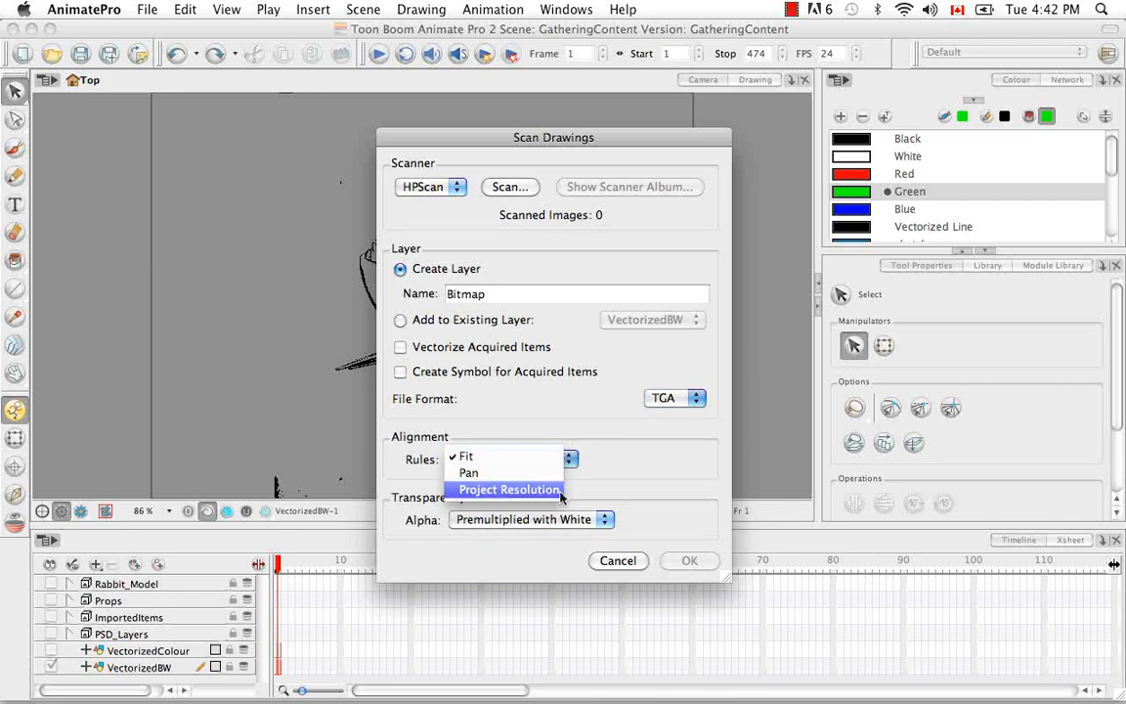
{"action": "left_click", "coordinate": [588, 492]}
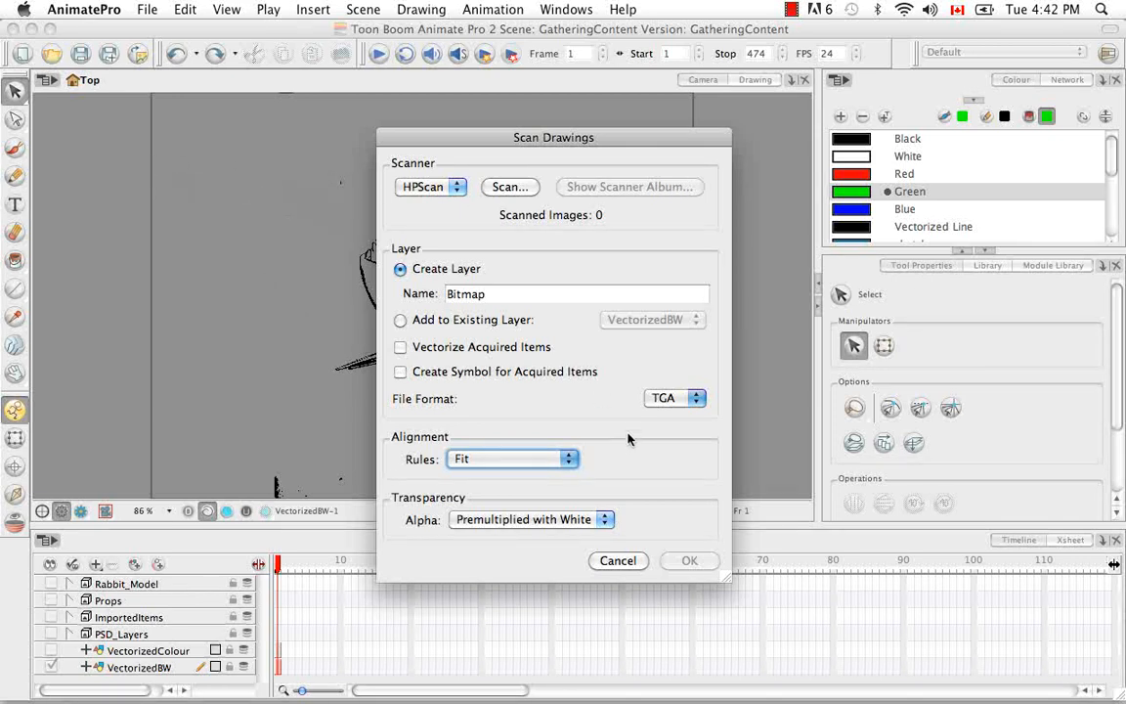
{"action": "left_click", "coordinate": [568, 459]}
{"action": "left_click", "coordinate": [552, 475]}
{"action": "left_click", "coordinate": [568, 457]}
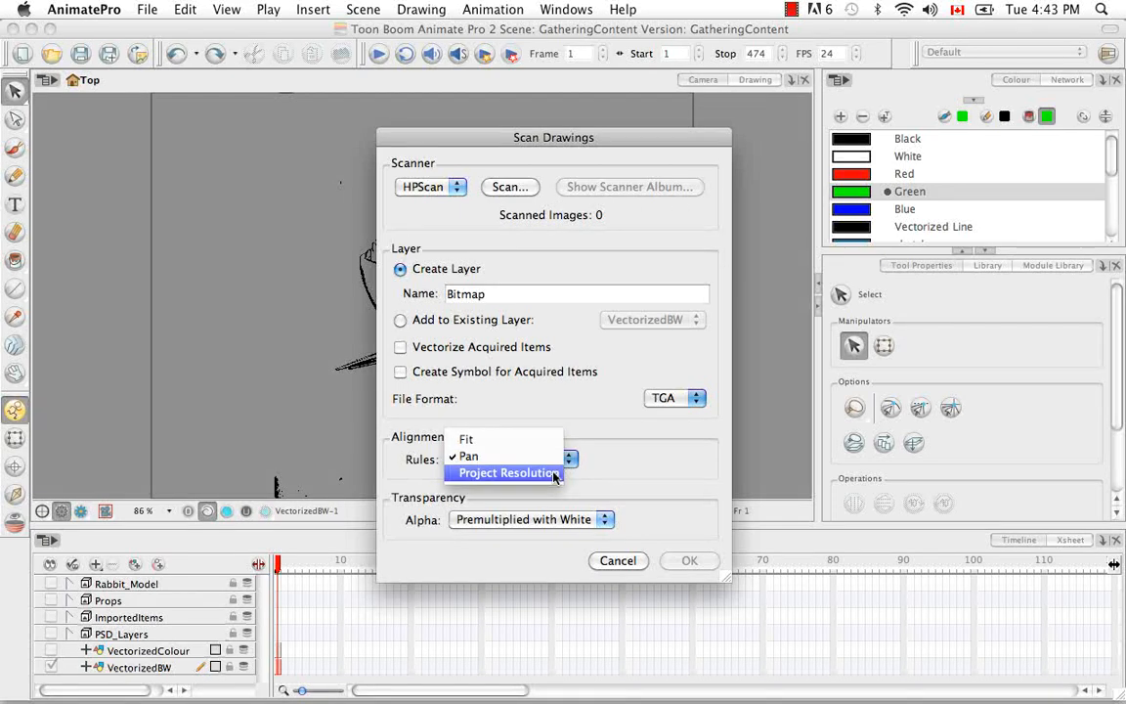
{"action": "left_click", "coordinate": [555, 474]}
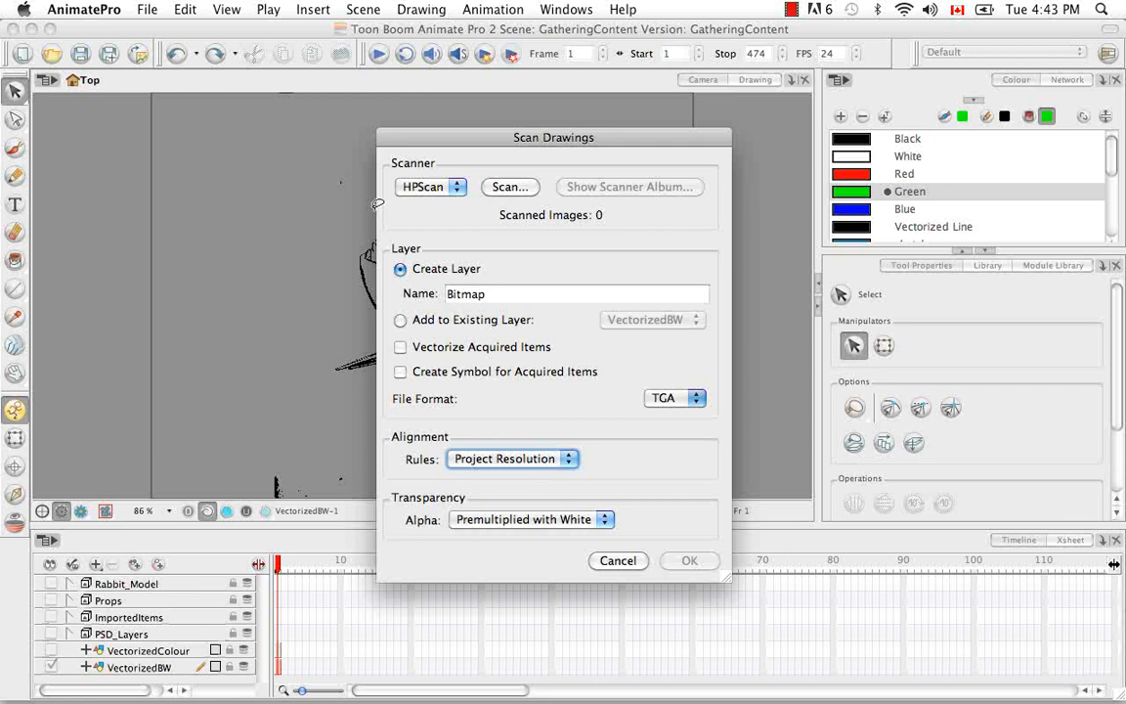
{"action": "left_click", "coordinate": [518, 458]}
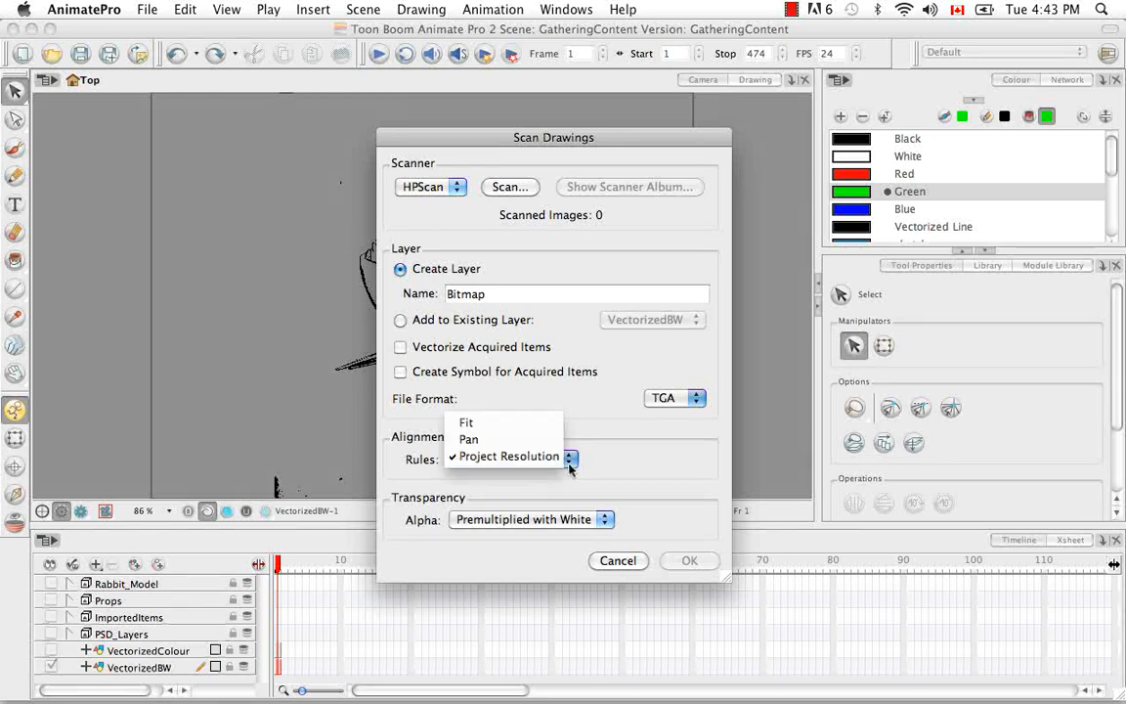
{"action": "left_click", "coordinate": [528, 424]}
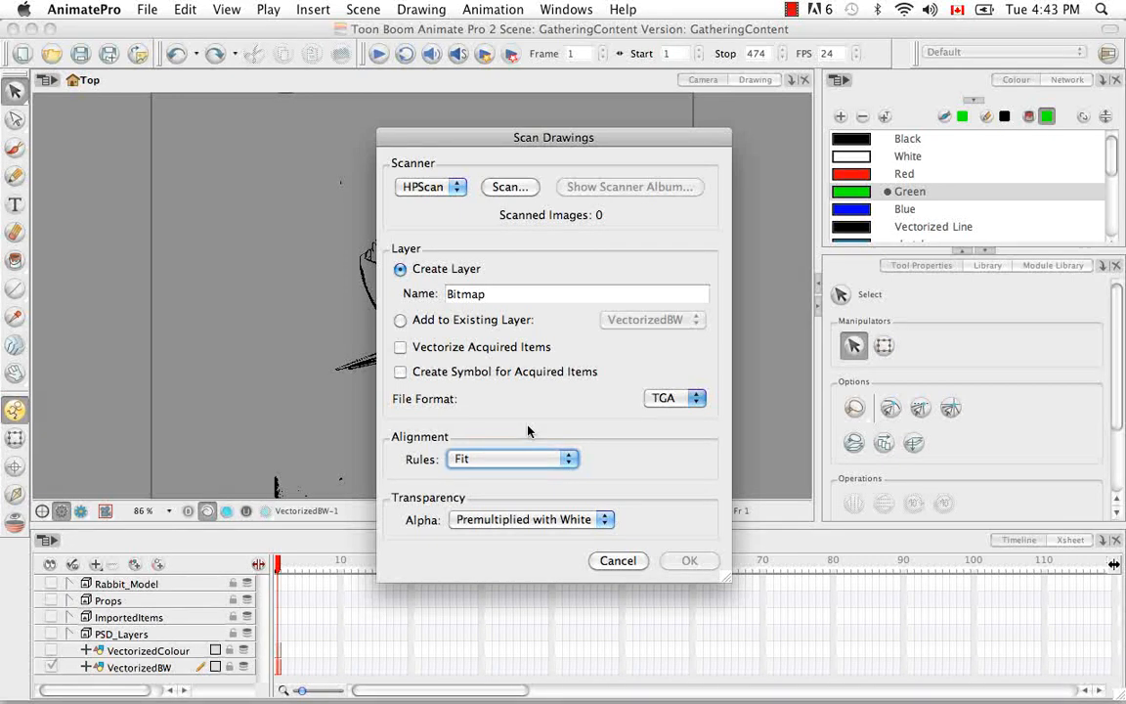
Try Clamp Colour to Alpha for the scan's transparency and set it back to Premultiplied with White
{"action": "left_click", "coordinate": [604, 519]}
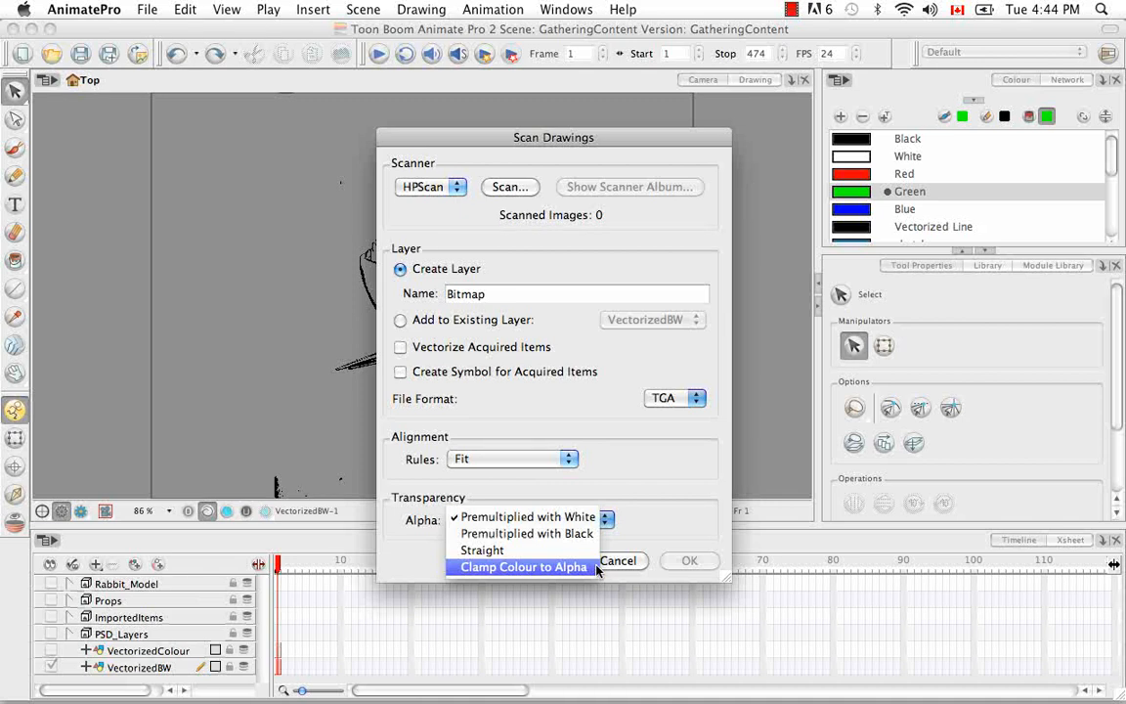
{"action": "left_click", "coordinate": [597, 567]}
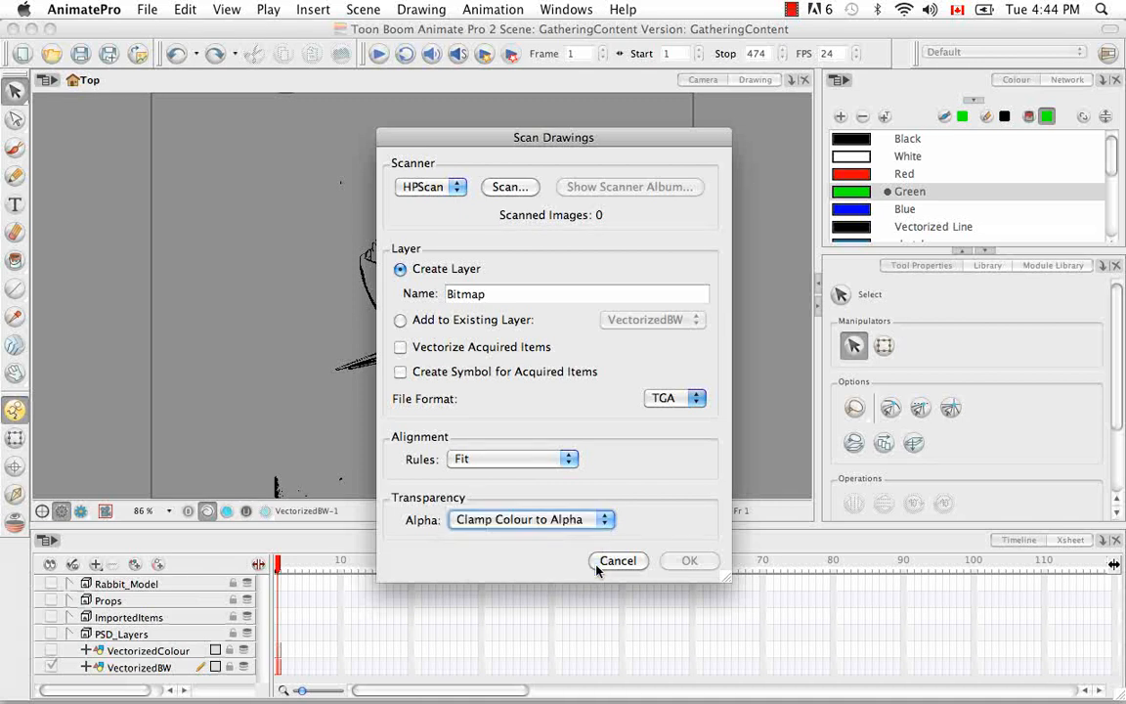
{"action": "left_click", "coordinate": [606, 521]}
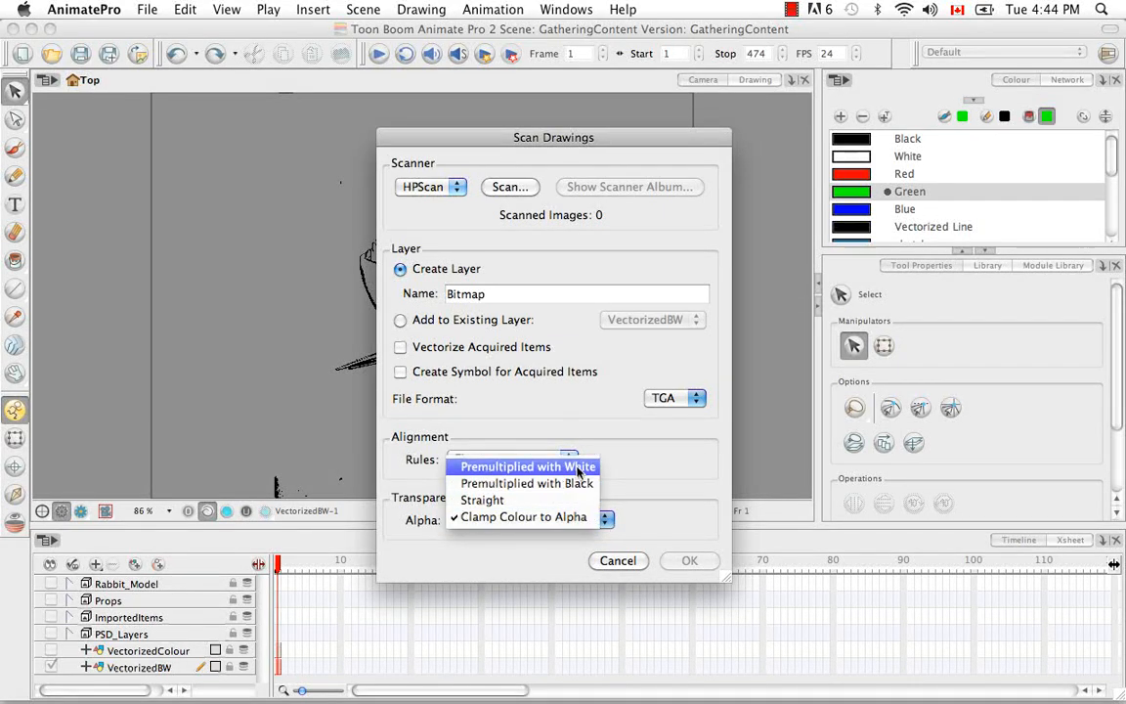
{"action": "left_click", "coordinate": [572, 466]}
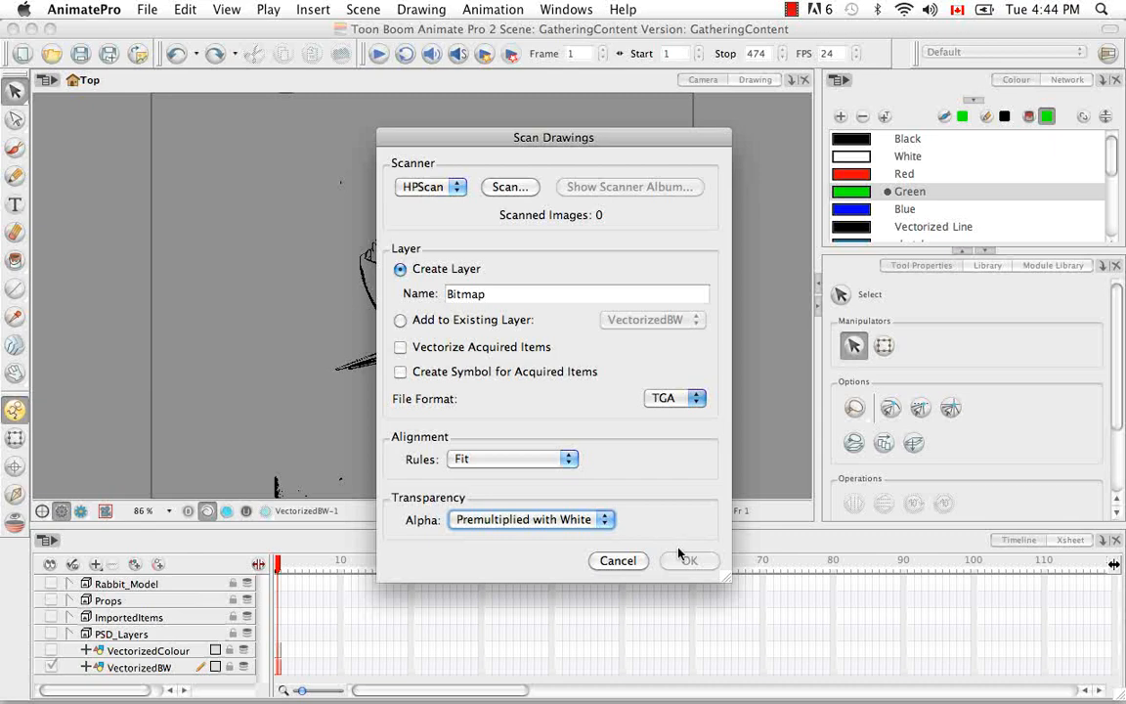
Scan the paper drawing with the Pictures profile, return the image to the scan import and close the scanner window
{"action": "left_click", "coordinate": [509, 187]}
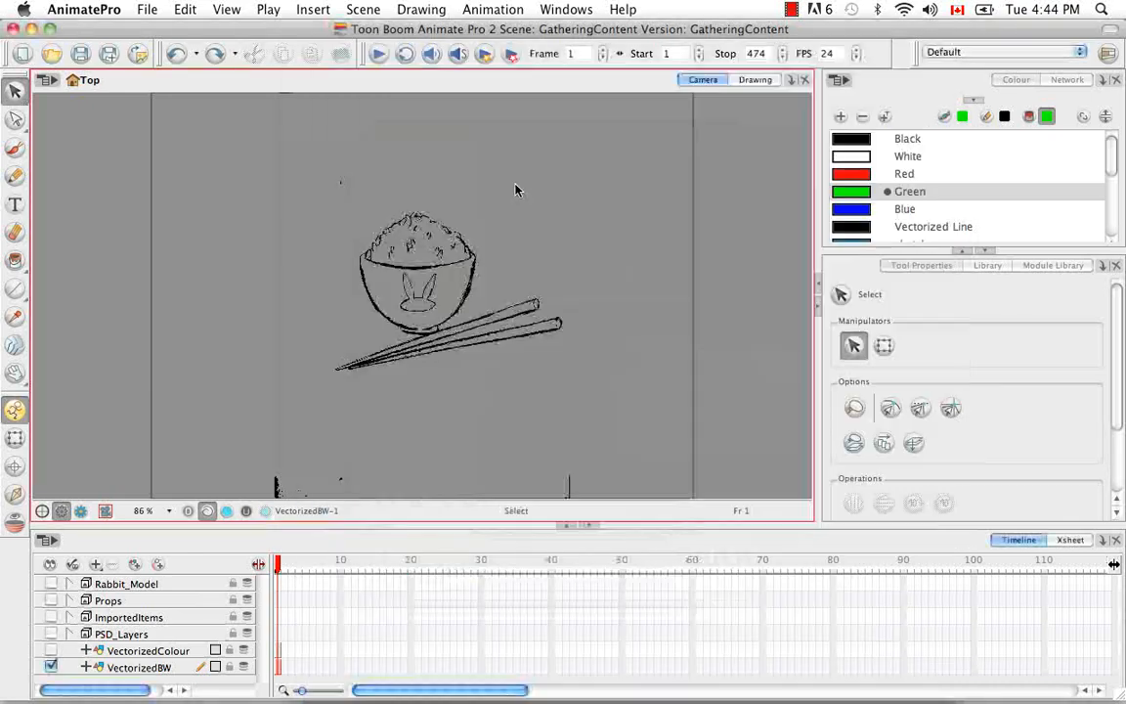
{"action": "left_click", "coordinate": [596, 203]}
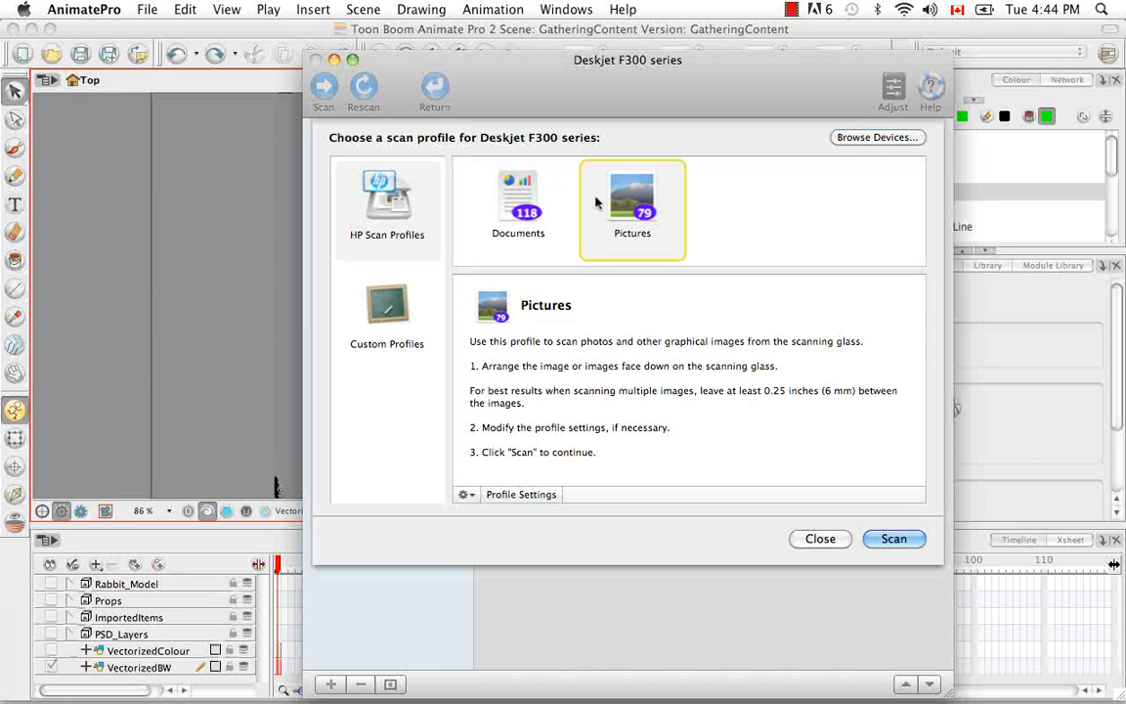
{"action": "left_click", "coordinate": [894, 540]}
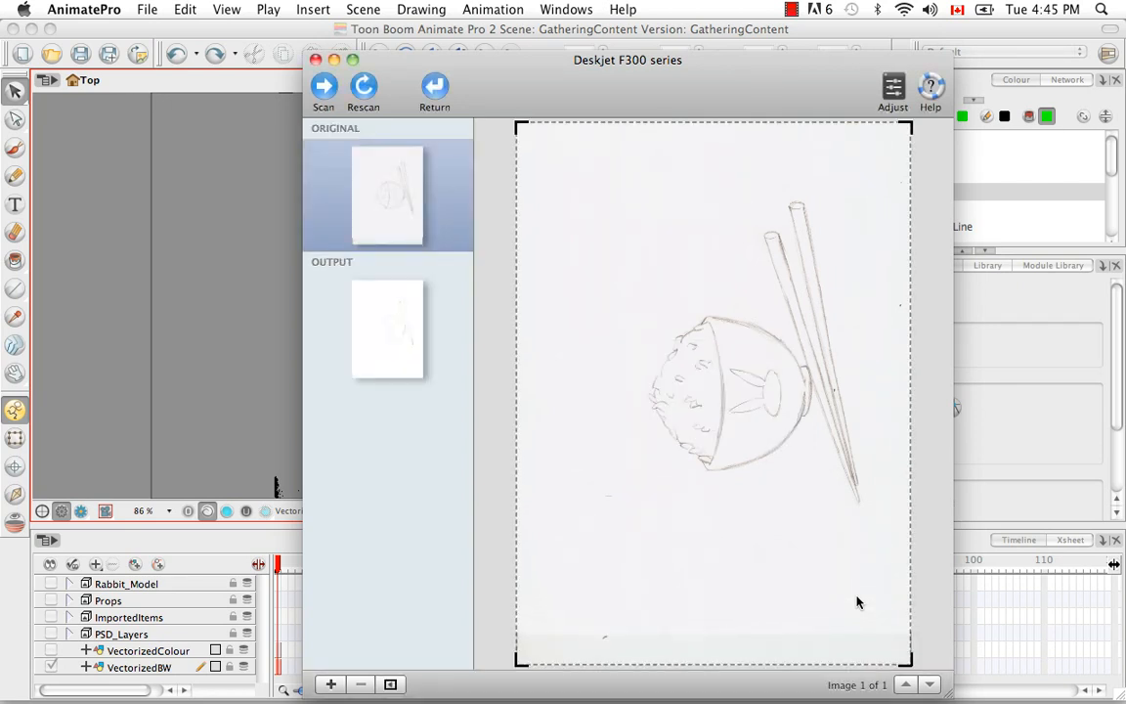
{"action": "left_click", "coordinate": [438, 94]}
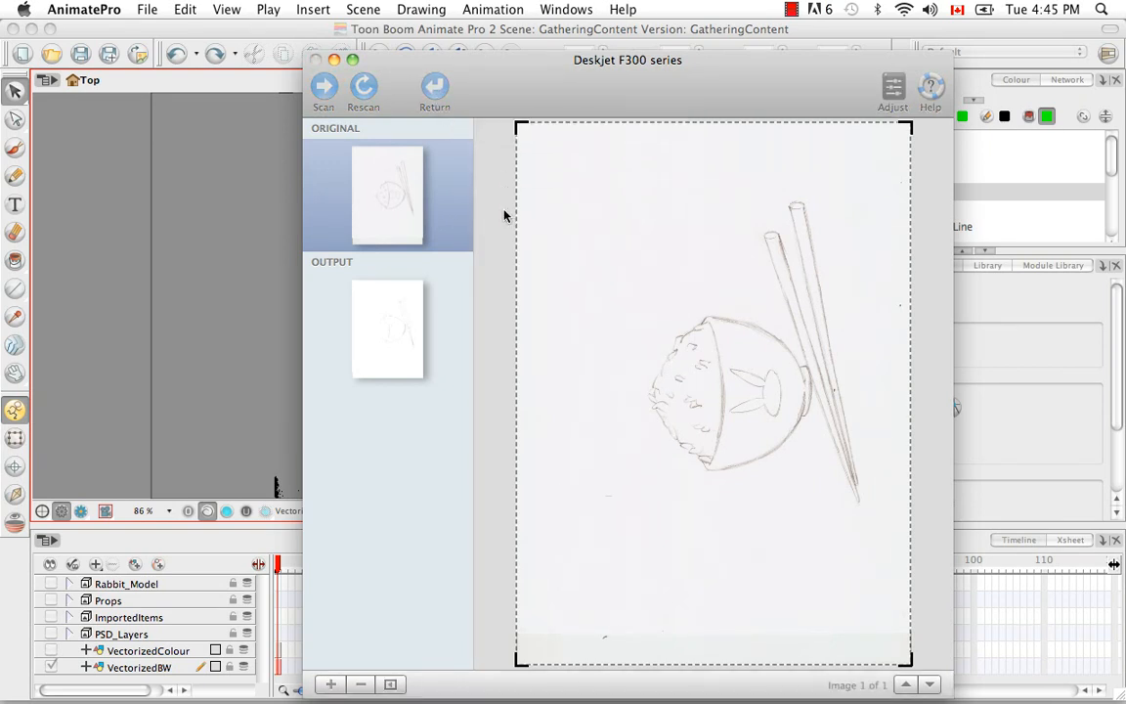
{"action": "left_click", "coordinate": [317, 61]}
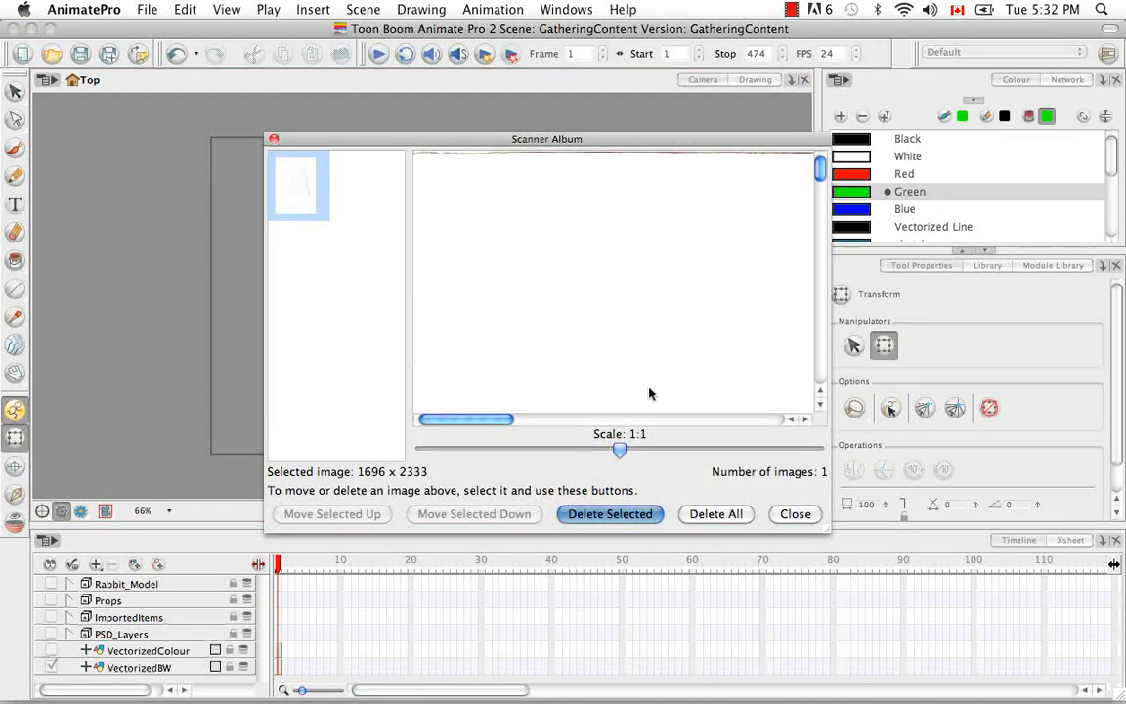
Examine the scanned drawing in the Scanner Album at 1:7 and 1:2 scale, covering the bowl, rice and chopsticks
{"action": "left_click_drag", "start_coordinate": [621, 450], "coordinate": [540, 449]}
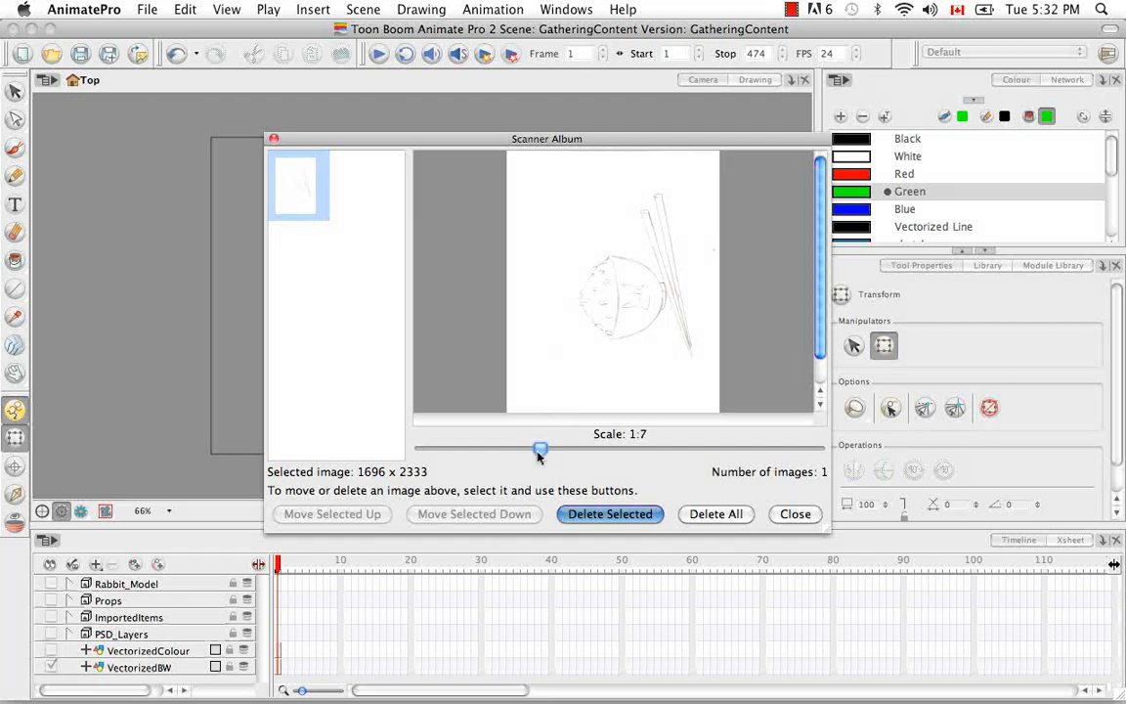
{"action": "left_click_drag", "start_coordinate": [540, 450], "coordinate": [601, 461]}
{"action": "scroll", "coordinate": [538, 386], "scroll_direction": "right", "scroll_amount": 5}
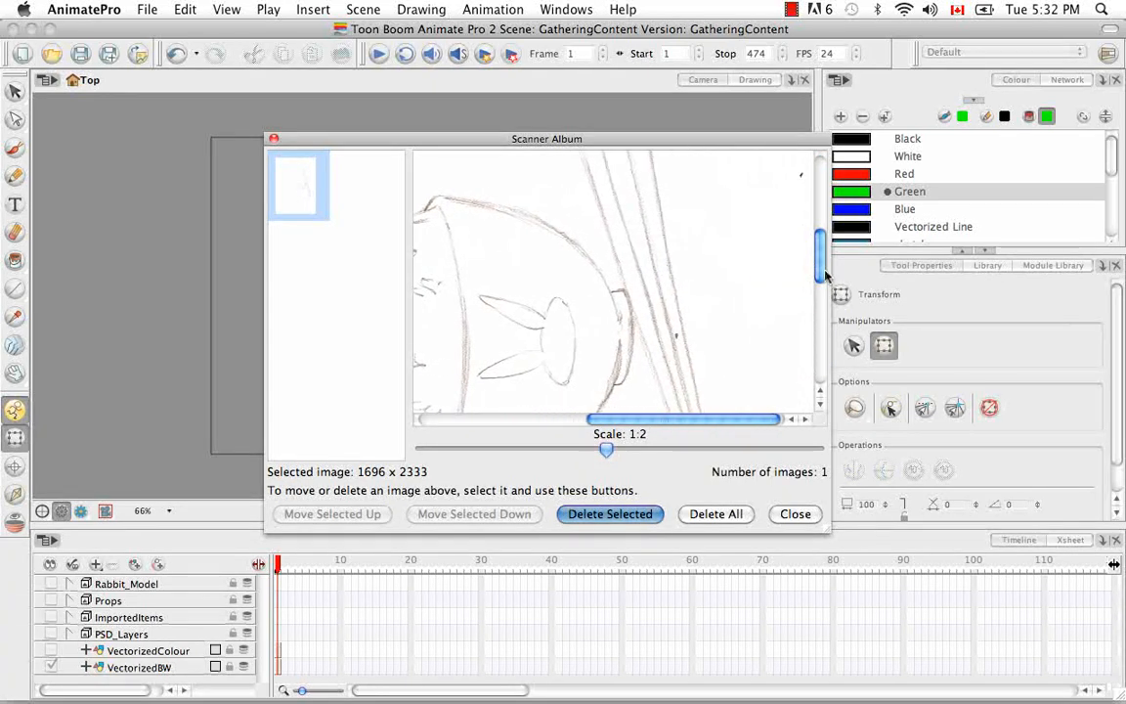
{"action": "scroll", "coordinate": [743, 256], "scroll_direction": "up", "scroll_amount": 4}
{"action": "scroll", "coordinate": [826, 223], "scroll_direction": "left", "scroll_amount": 5}
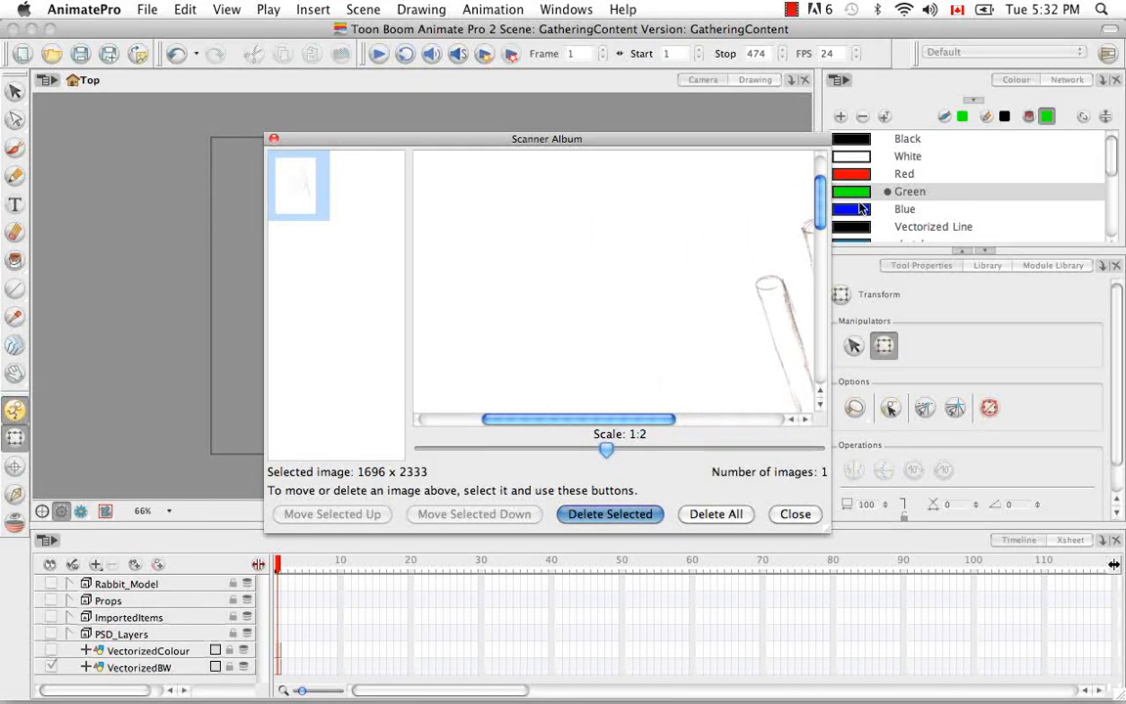
{"action": "scroll", "coordinate": [828, 185], "scroll_direction": "down", "scroll_amount": 4}
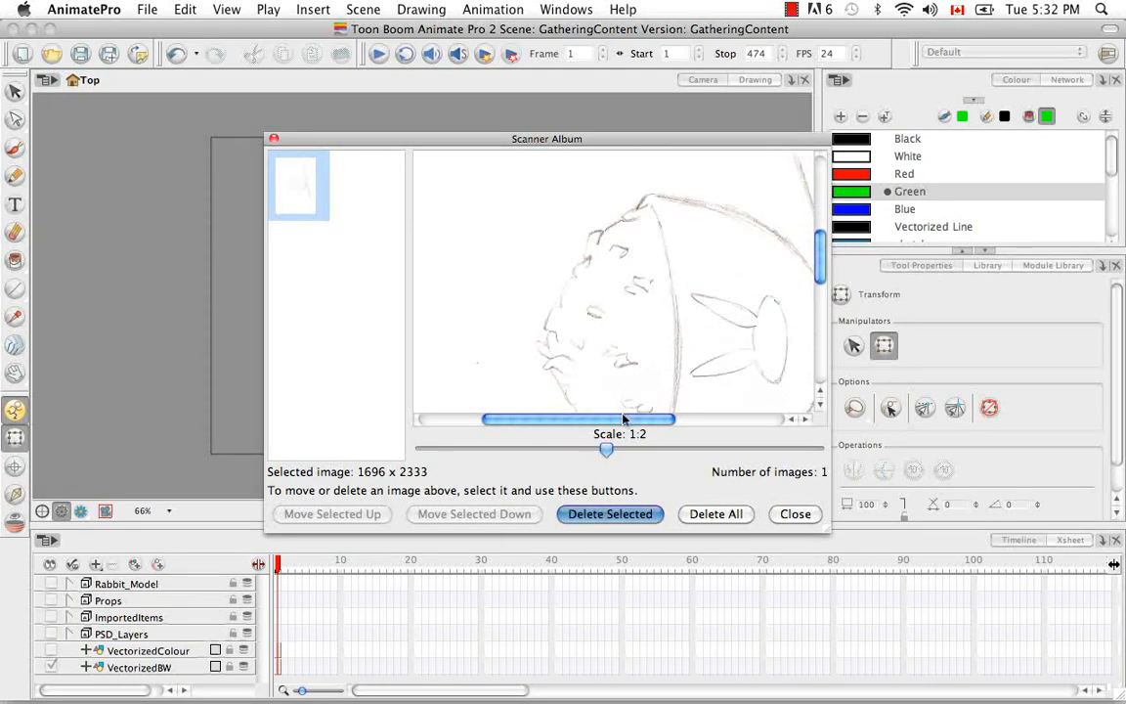
{"action": "left_click_drag", "start_coordinate": [623, 420], "coordinate": [682, 422]}
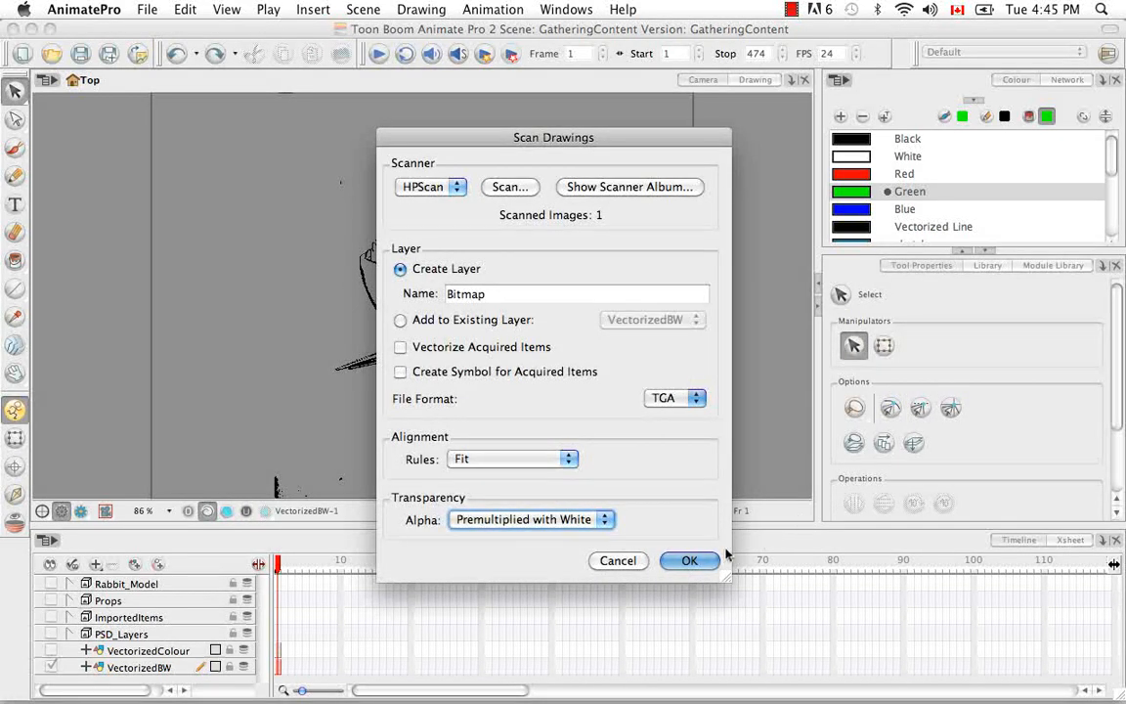
Import the scan as the Bitmap layer and hide the VectorizedBW layer
{"action": "left_click", "coordinate": [690, 561]}
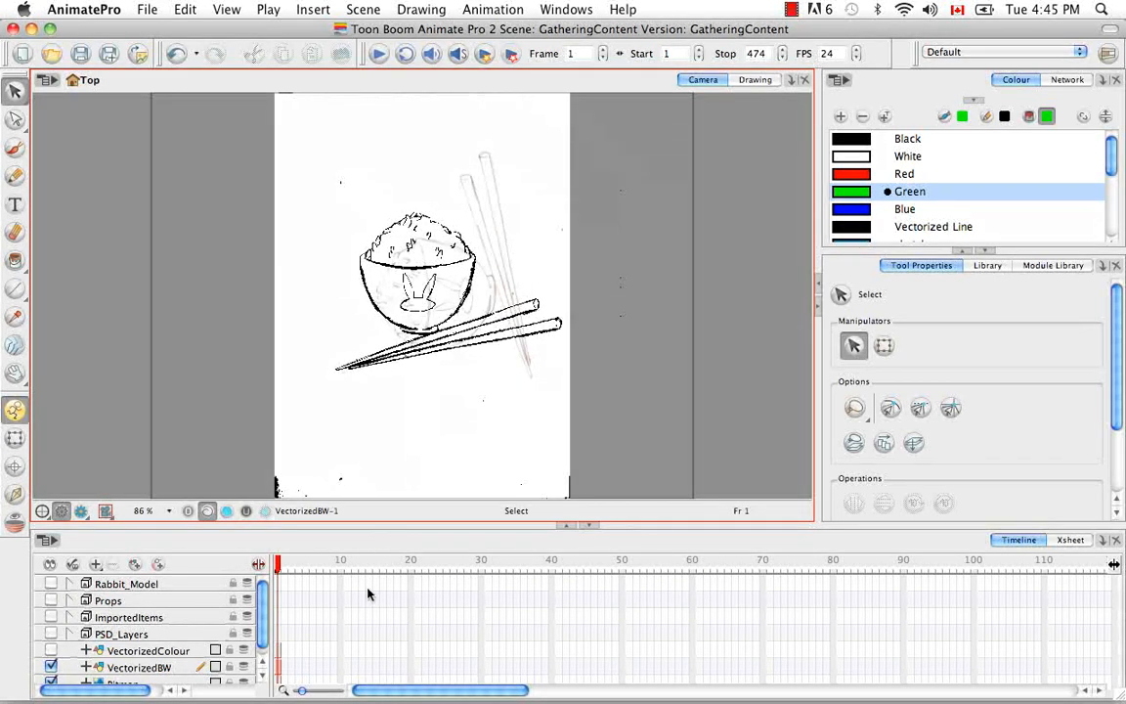
{"action": "scroll", "coordinate": [233, 570], "scroll_direction": "down", "scroll_amount": 1}
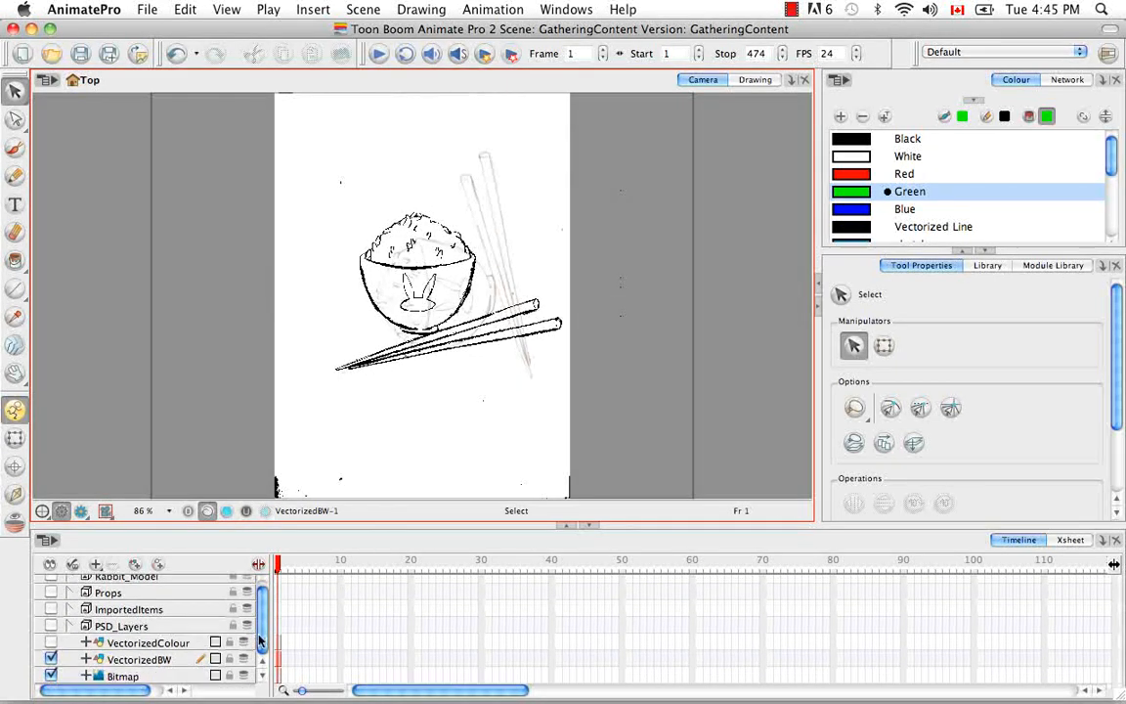
{"action": "left_click", "coordinate": [51, 659]}
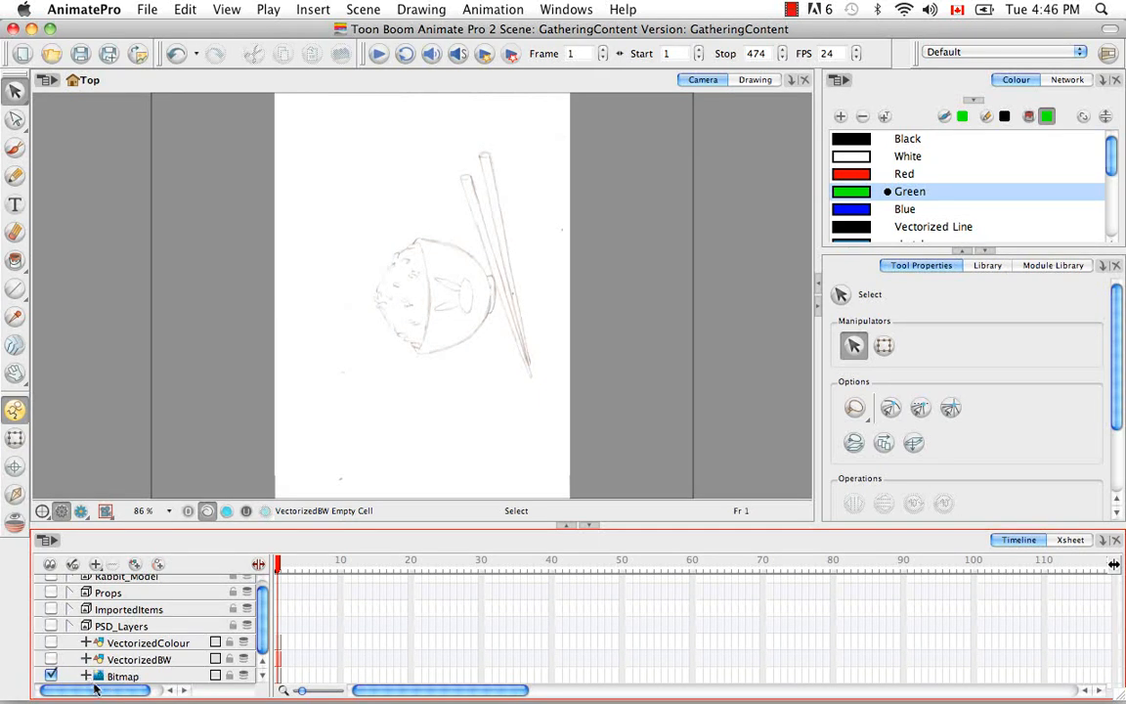
Rotate the scanned bitmap about 90 degrees clockwise with the Transform tool so the bowl stands upright, and deselect it
{"action": "left_click", "coordinate": [340, 367]}
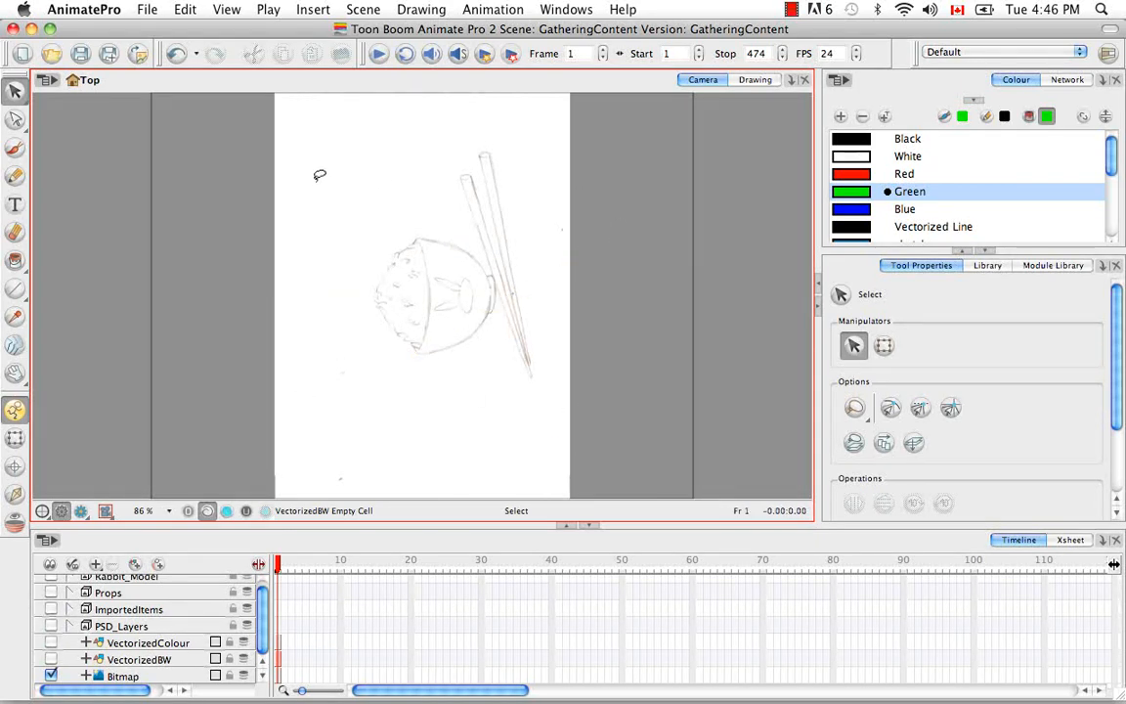
{"action": "left_click", "coordinate": [15, 438]}
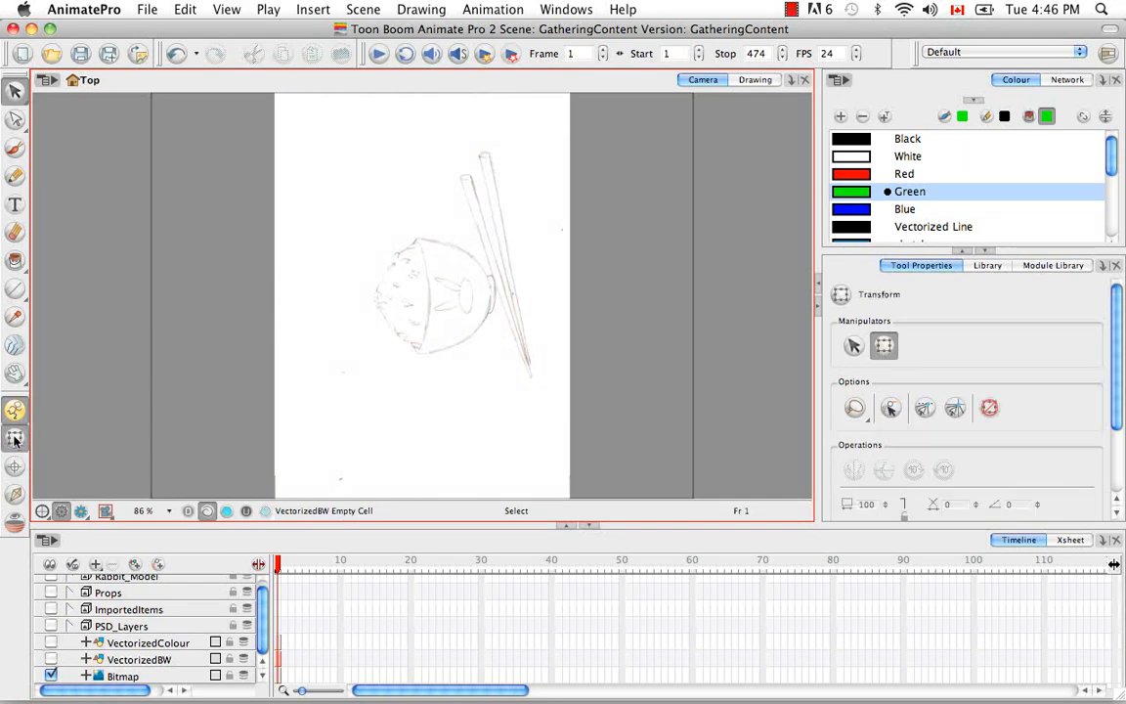
{"action": "left_click", "coordinate": [392, 284]}
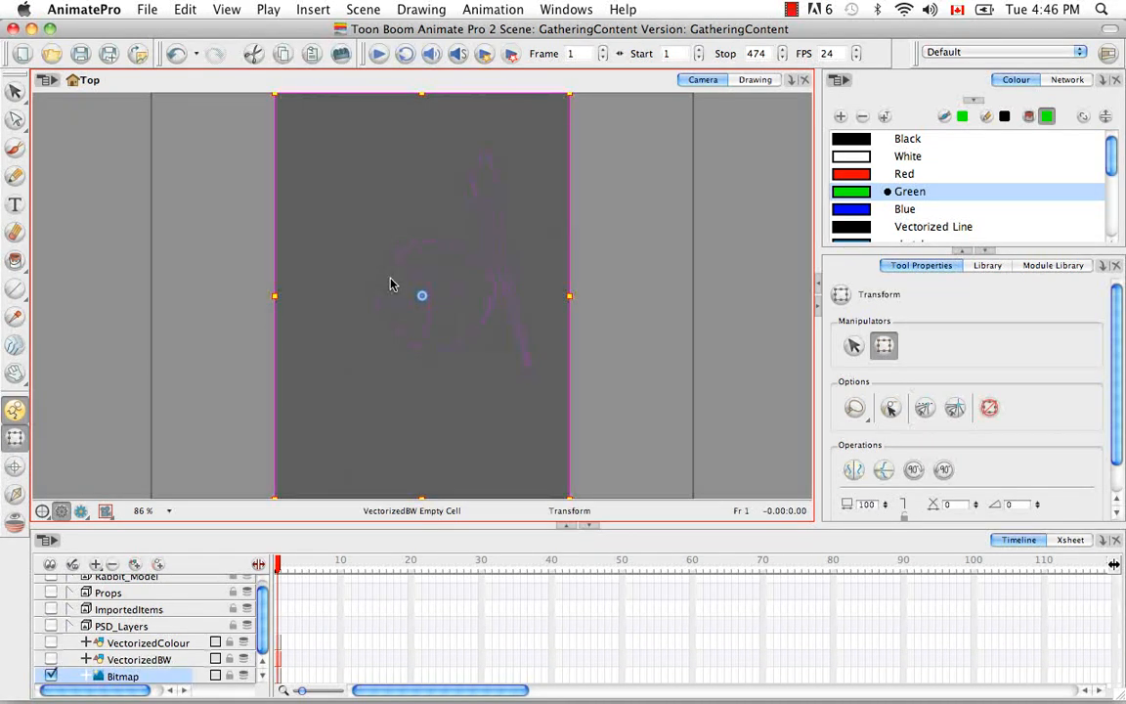
{"action": "left_click", "coordinate": [576, 107]}
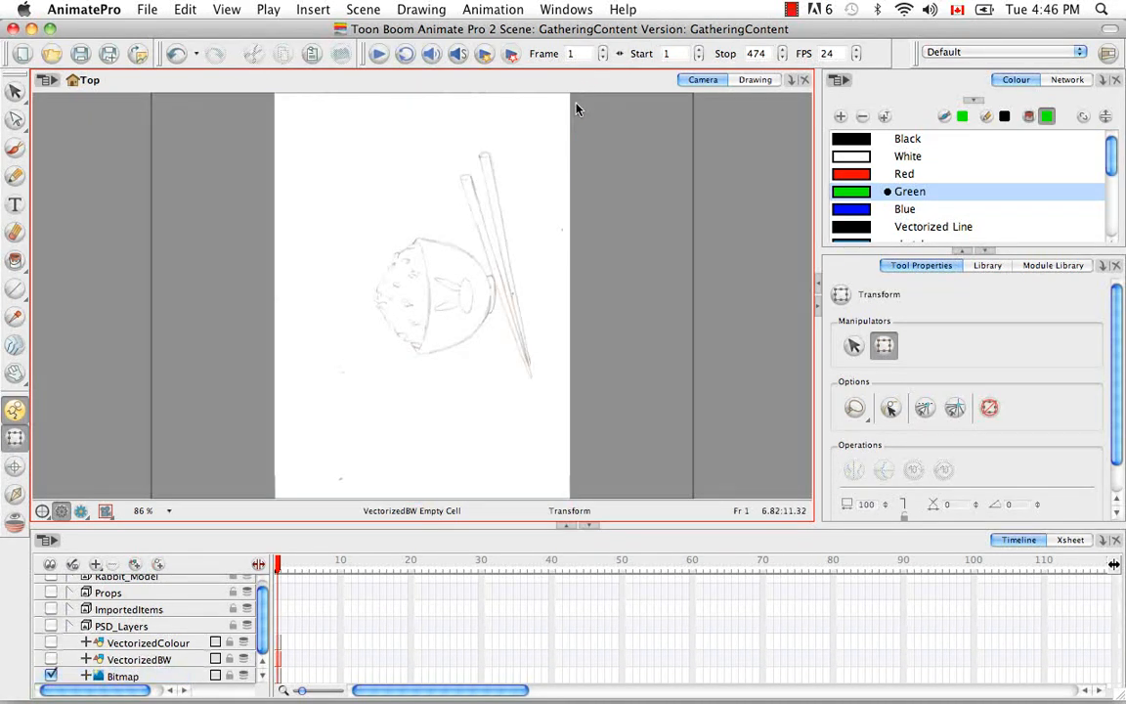
{"action": "key", "text": "2"}
{"action": "left_click", "coordinate": [533, 184]}
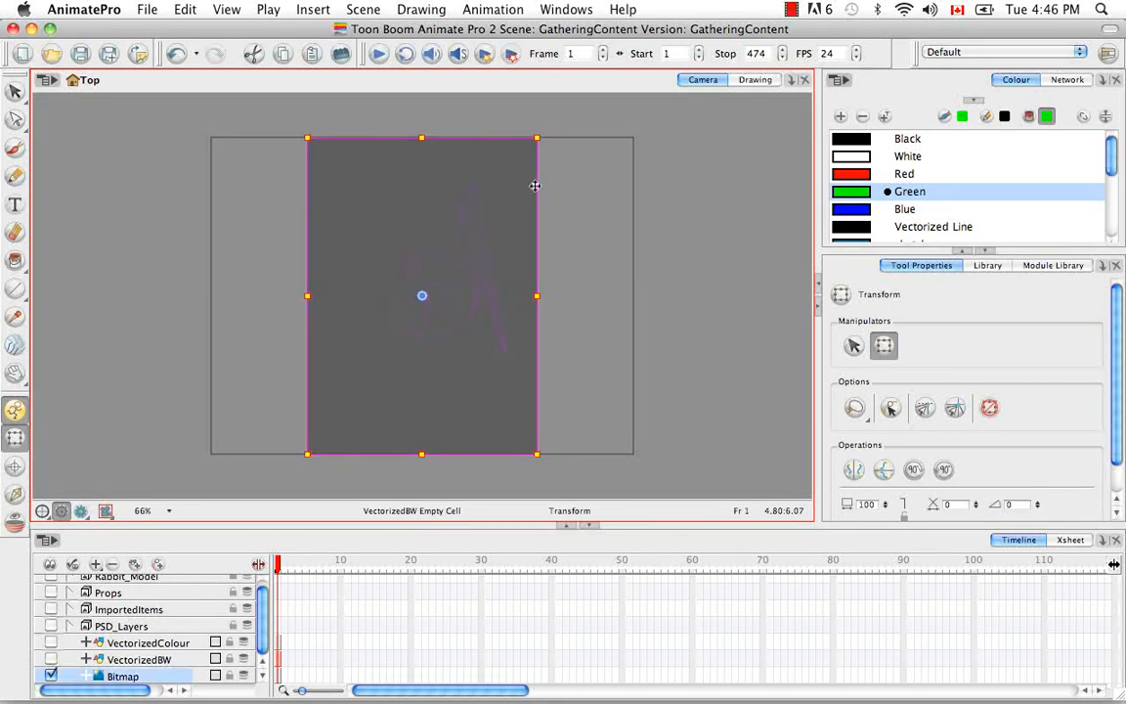
{"action": "mouse_move", "coordinate": [547, 131]}
{"action": "left_mouse_down"}
{"action": "mouse_move", "coordinate": [643, 216]}
{"action": "mouse_move", "coordinate": [633, 382]}
{"action": "mouse_move", "coordinate": [601, 437]}
{"action": "left_mouse_up"}
{"action": "left_click", "coordinate": [628, 395]}
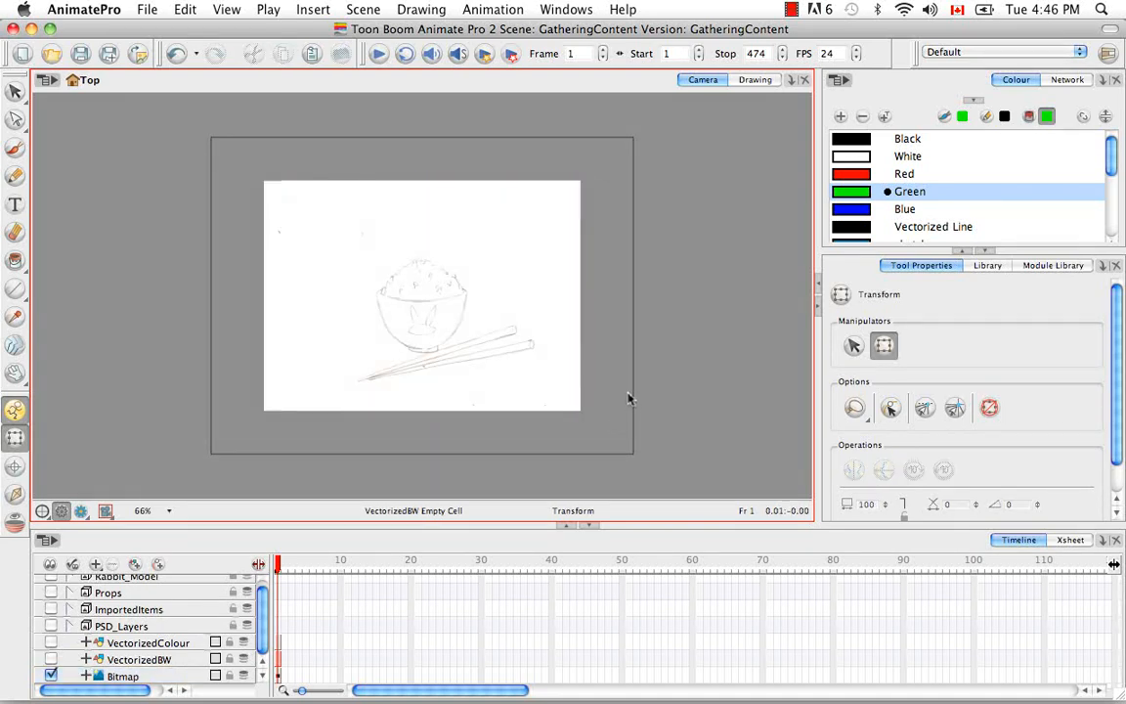